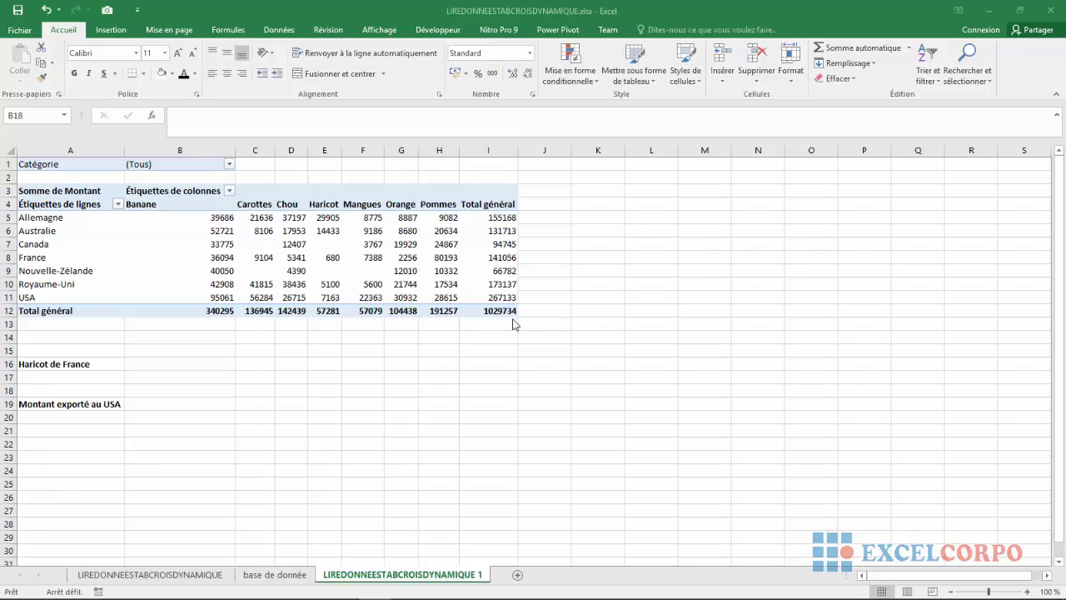
left_click(623, 309)
left_click(461, 375)
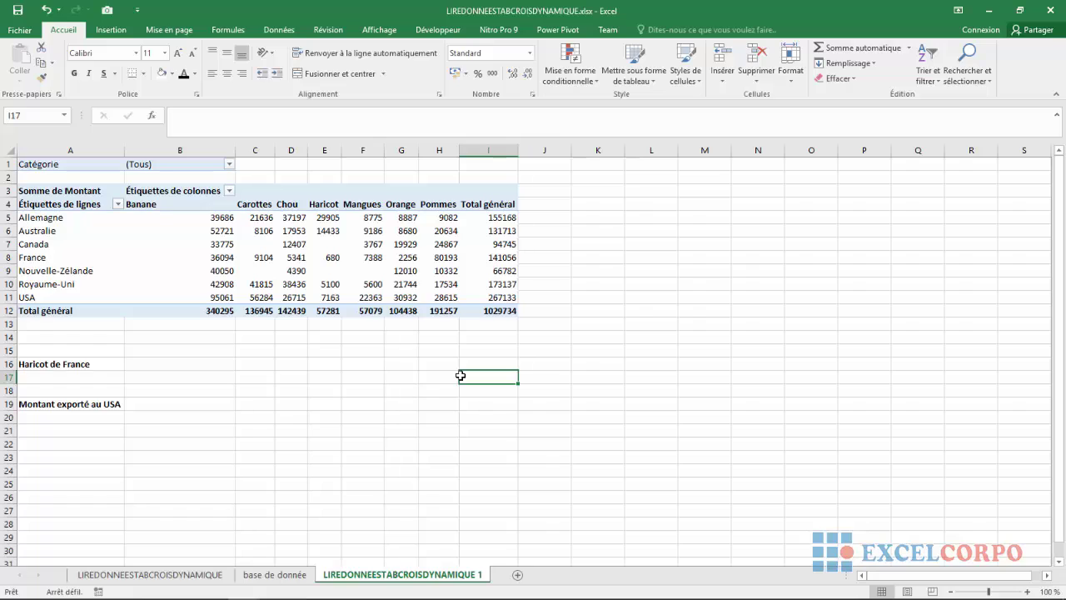
type("=")
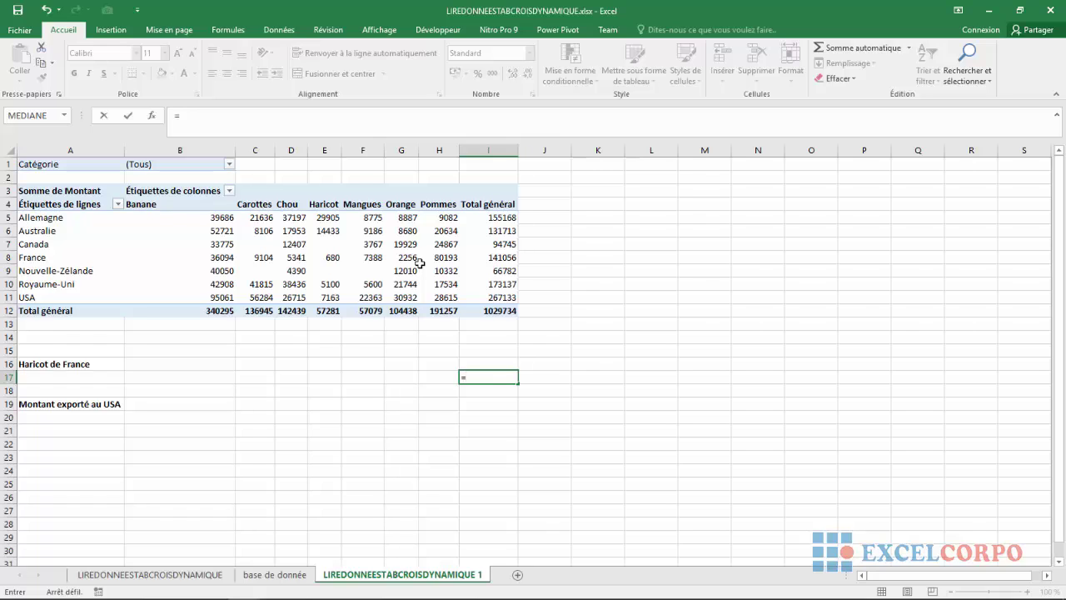
left_click(420, 263)
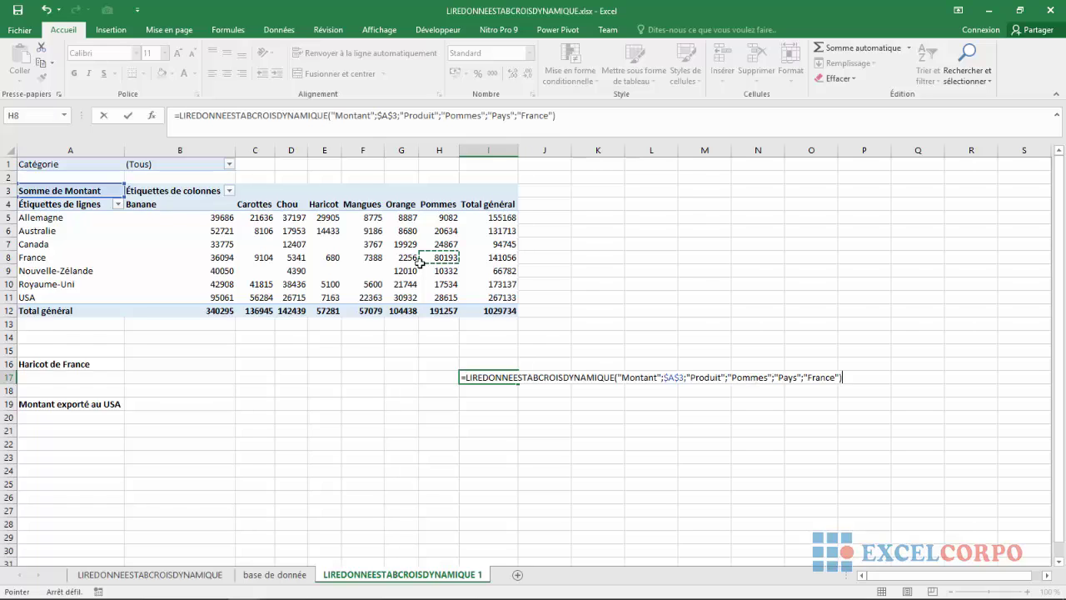
key("BackSpace")
key("BackSpace")
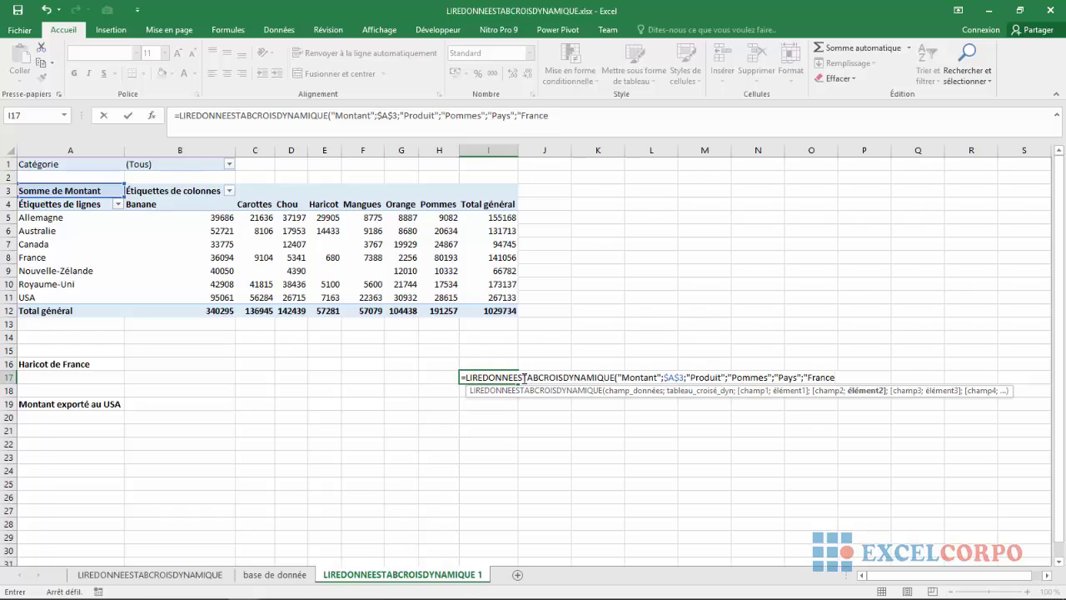
key("BackSpace")
key("BackSpace")
key("BackSpace")
key("BackSpace")
key("BackSpace")
key("BackSpace")
key("BackSpace")
key("BackSpace")
key("BackSpace")
key("BackSpace")
key("BackSpace")
key("BackSpace")
key("BackSpace")
key("BackSpace")
key("BackSpace")
key("BackSpace")
key("BackSpace")
key("BackSpace")
key("BackSpace")
key("BackSpace")
key("BackSpace")
key("BackSpace")
key("BackSpace")
key("BackSpace")
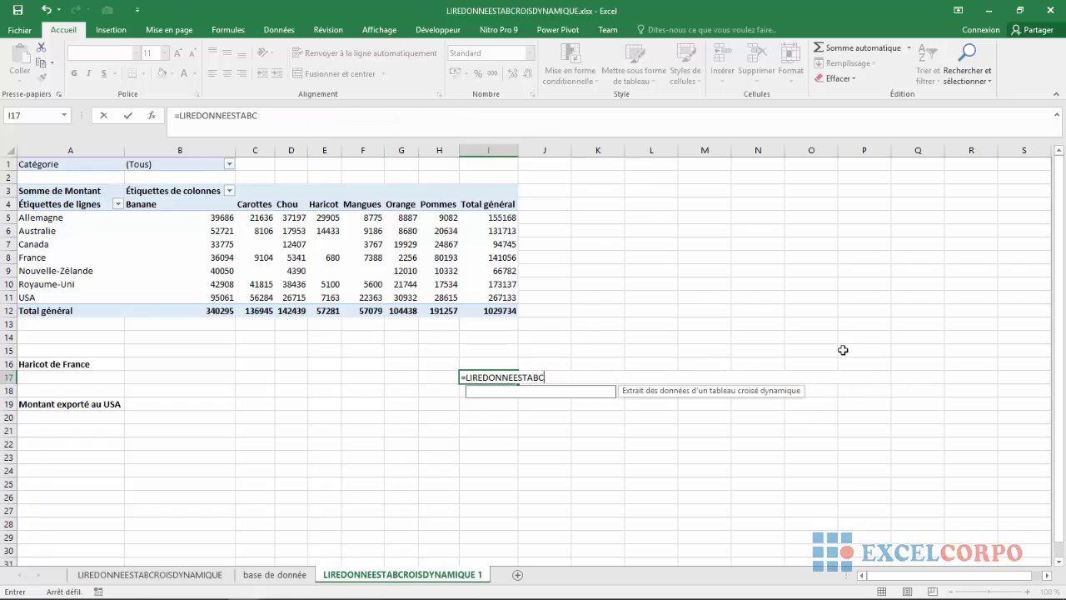
key("BackSpace")
key("BackSpace")
key("BackSpace")
key("BackSpace")
key("BackSpace")
key("BackSpace")
key("BackSpace")
key("BackSpace")
key("BackSpace")
key("BackSpace")
key("BackSpace")
key("BackSpace")
key("BackSpace")
key("BackSpace")
key("BackSpace")
key("BackSpace")
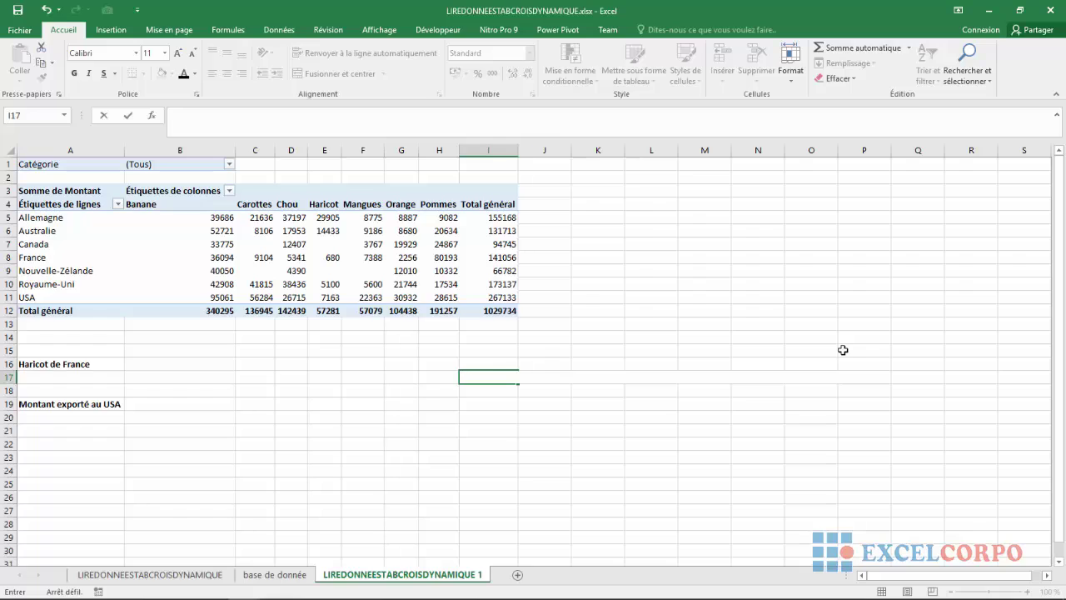
left_click(770, 275)
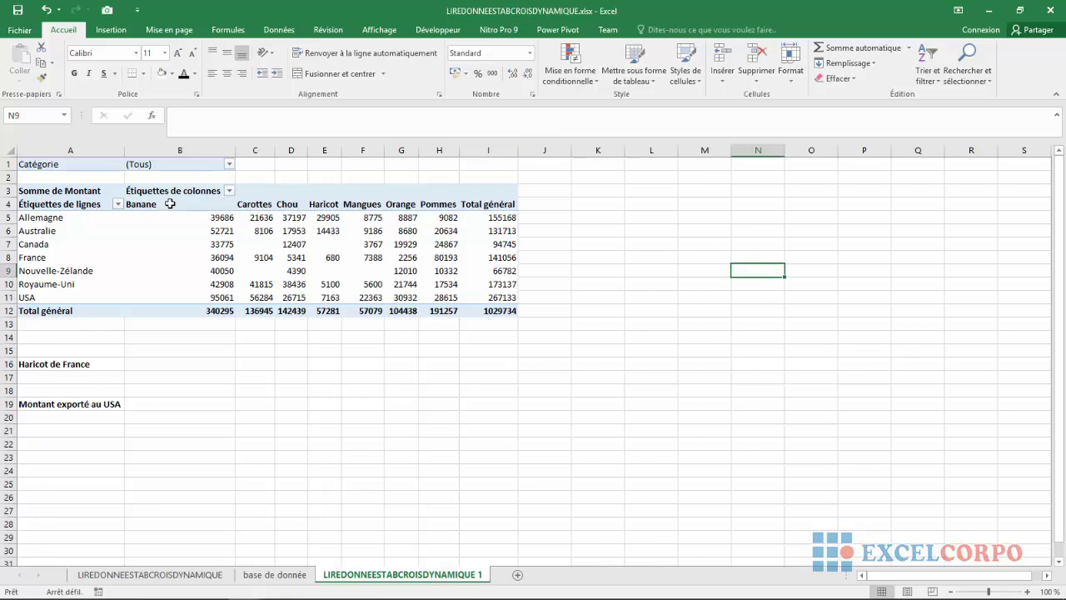
- Examine the pivot table's field layout and each source column on the base de donnée sheet, returning to the pivot sheet
left_click(242, 231)
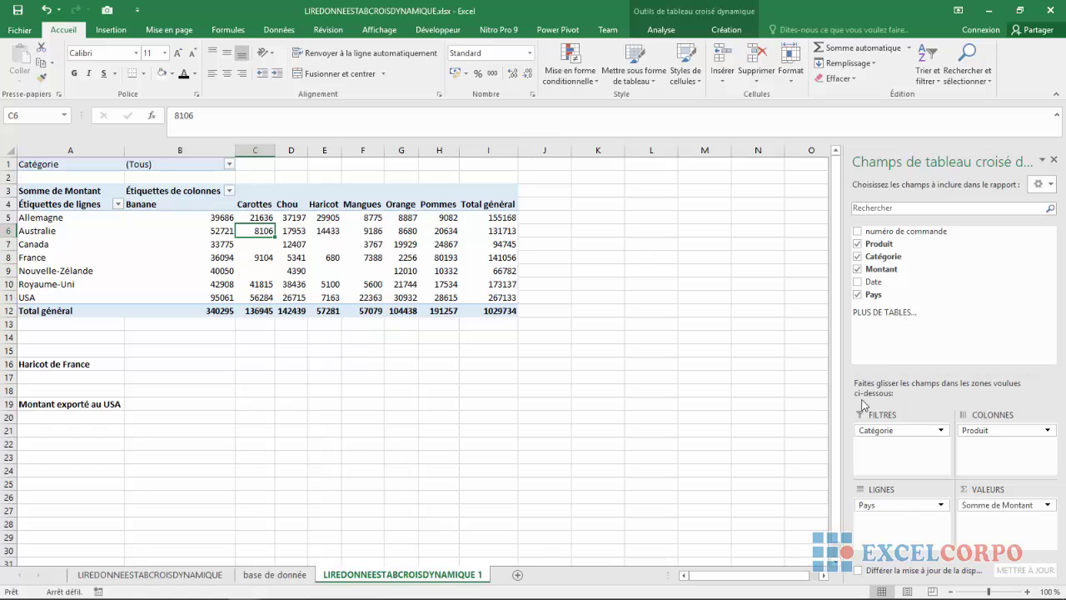
left_click(274, 574)
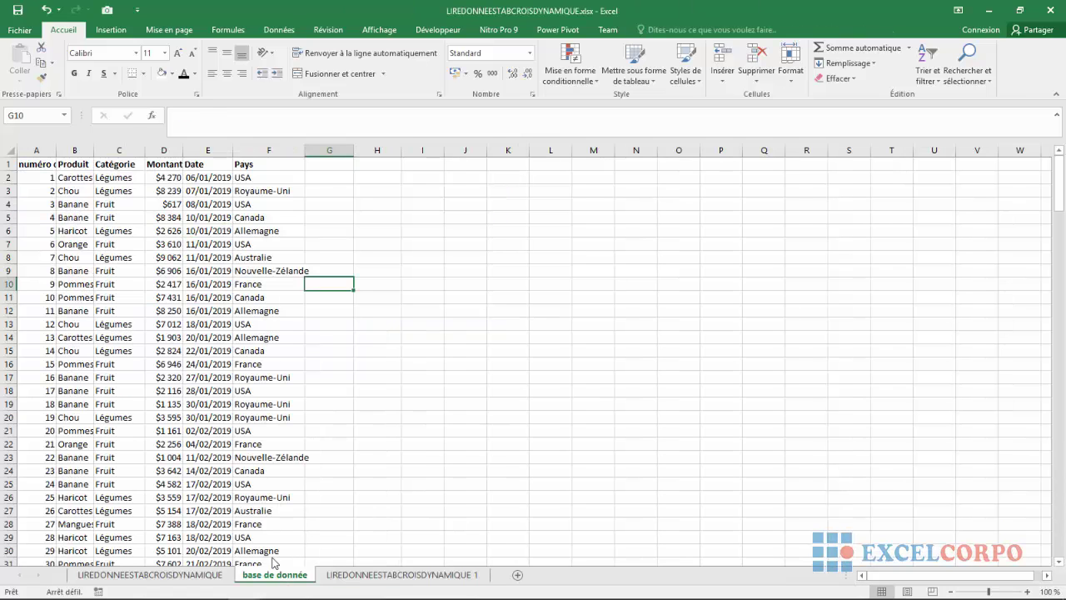
left_click(41, 146)
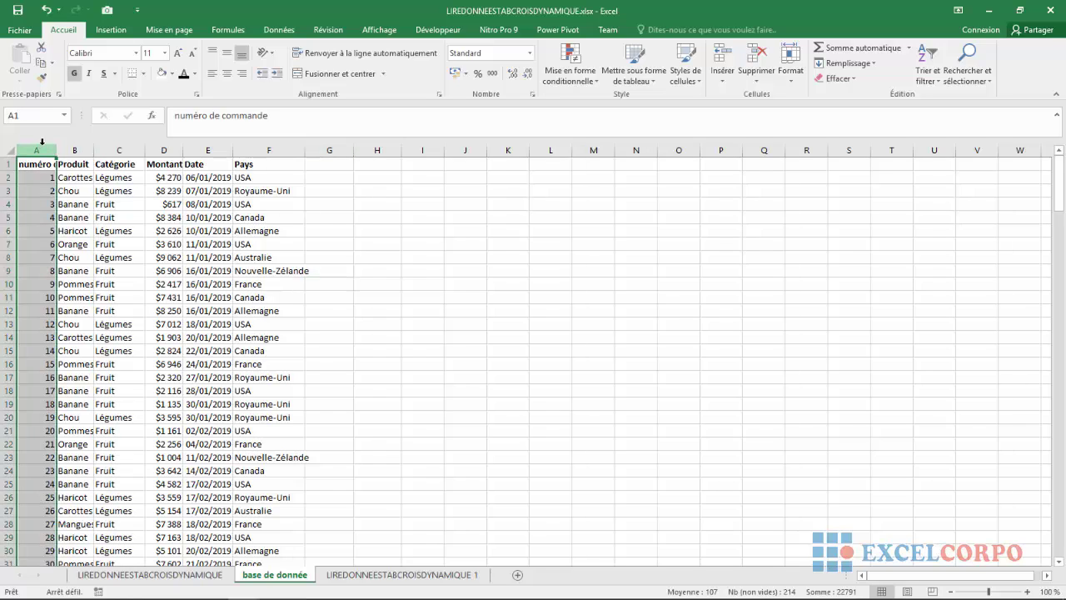
left_click(75, 148)
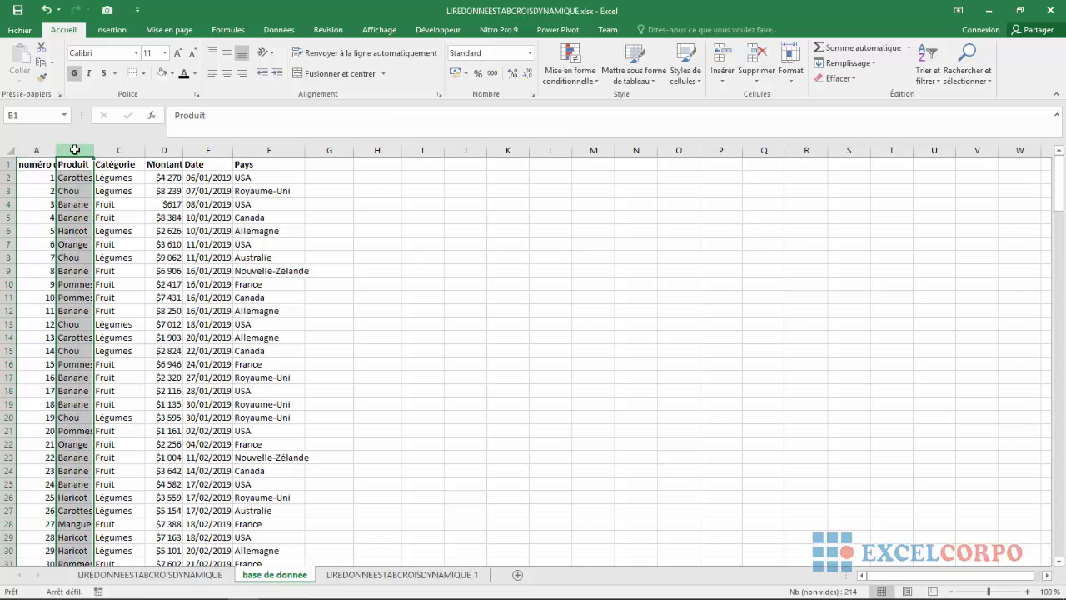
left_click(116, 150)
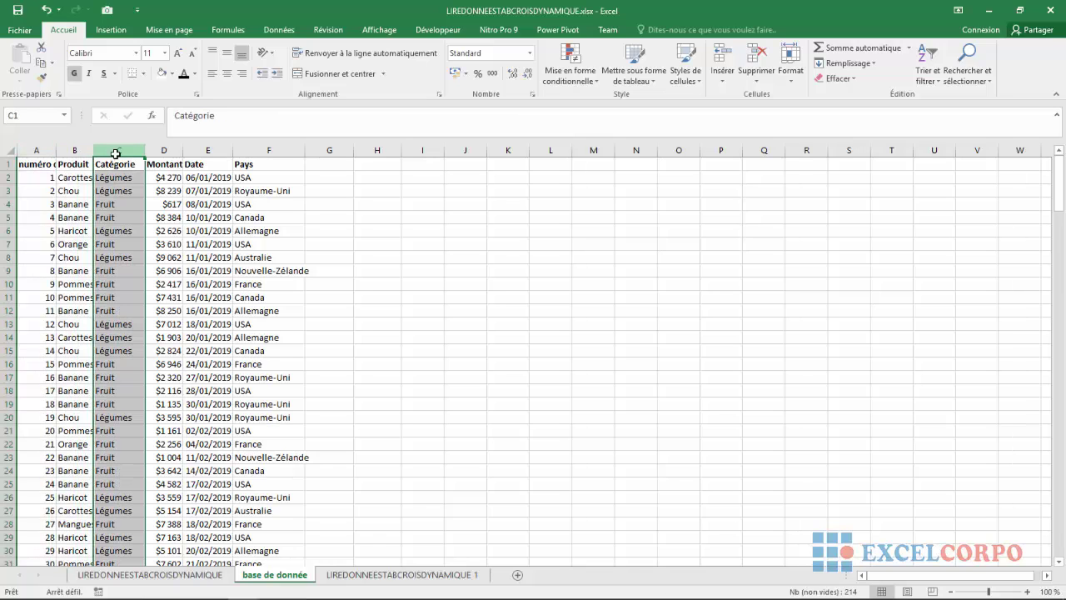
left_click(169, 150)
left_click(200, 150)
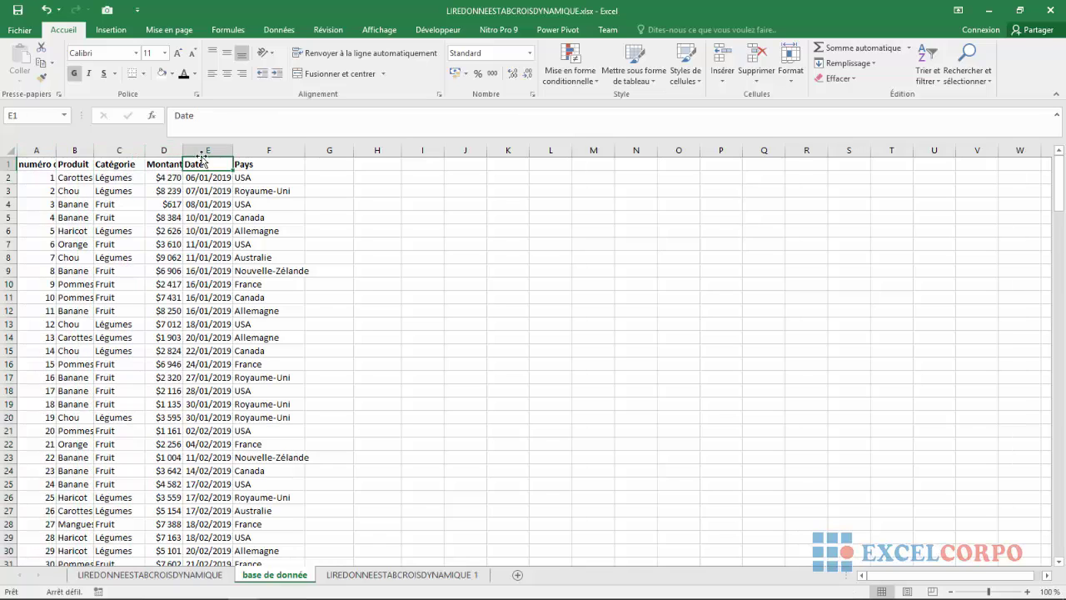
left_click(256, 151)
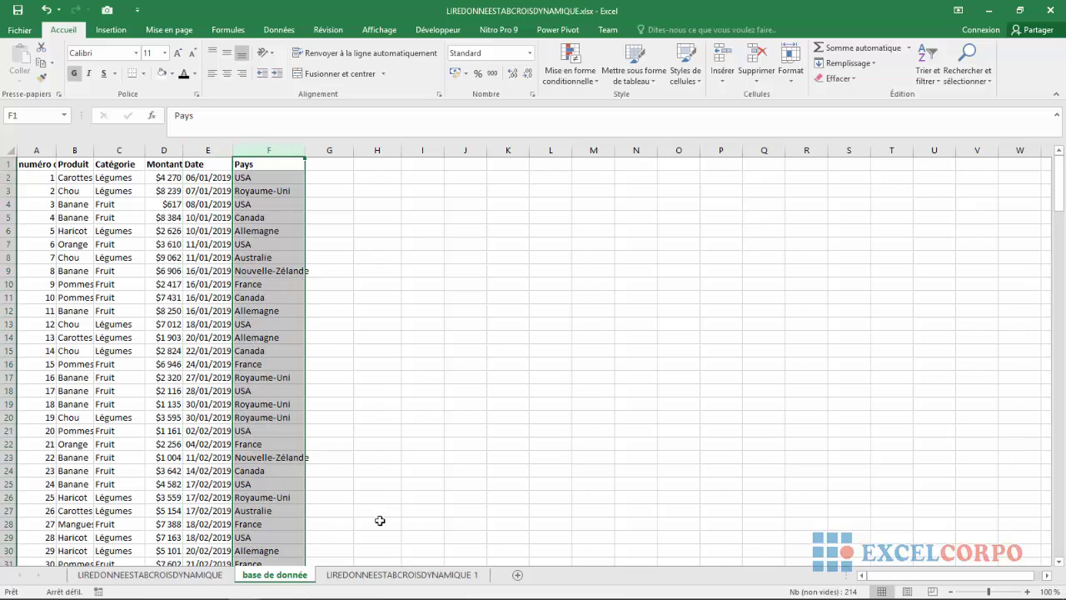
left_click(371, 581)
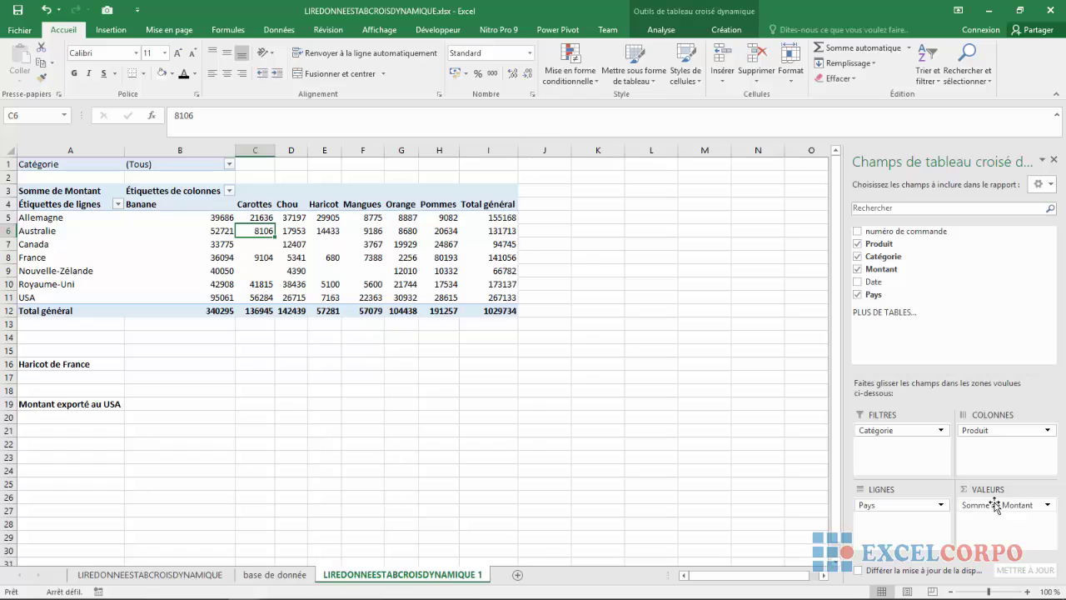
left_click(631, 438)
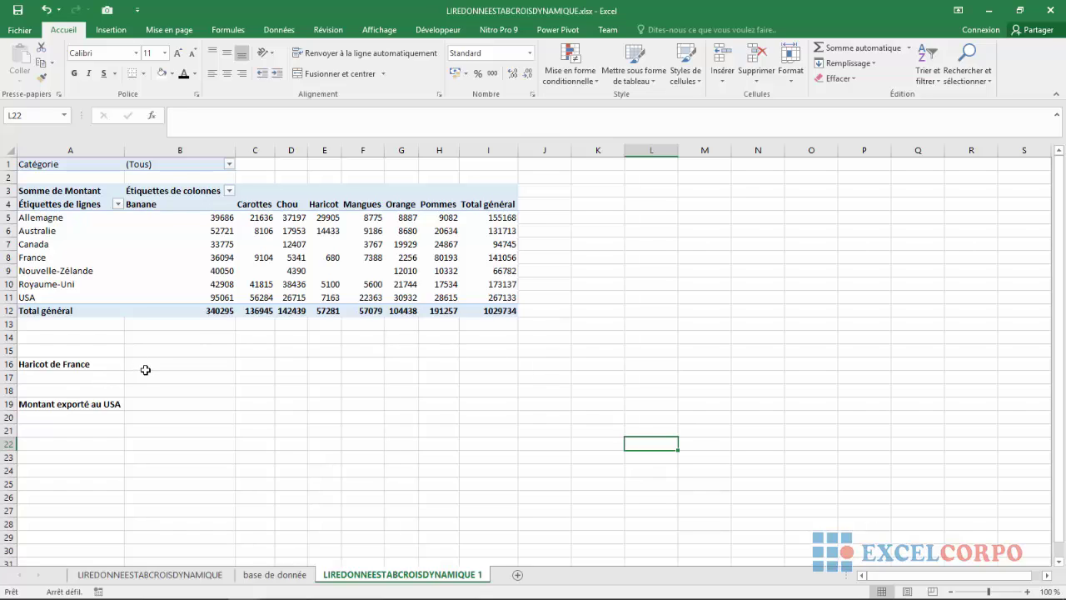
- Enter the formula =E8 in cell B16 to retrieve the Haricot amount for France from the pivot table
left_click(144, 363)
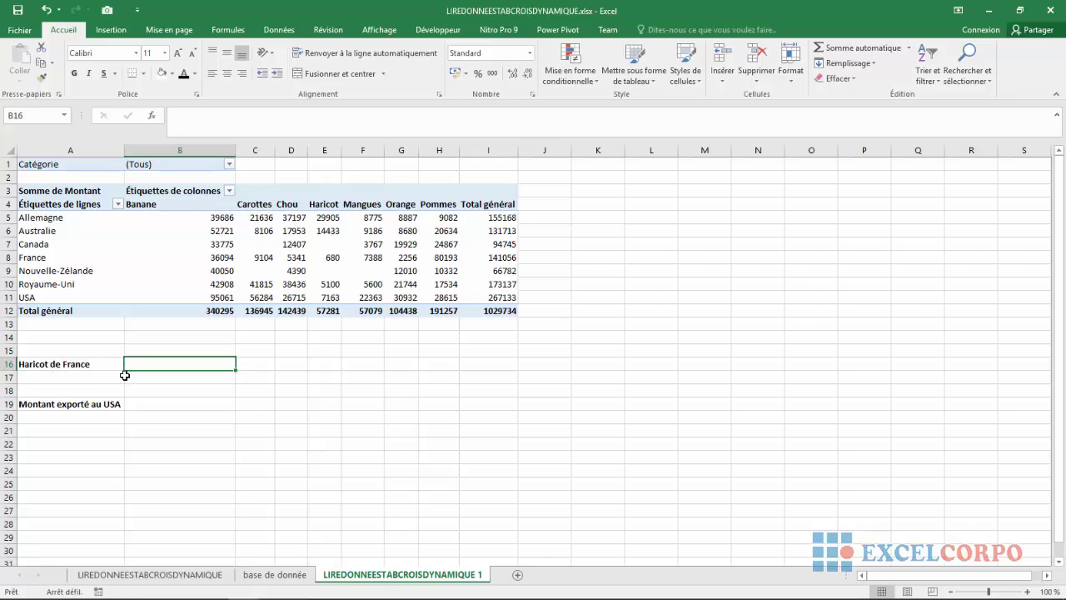
left_click(4, 257)
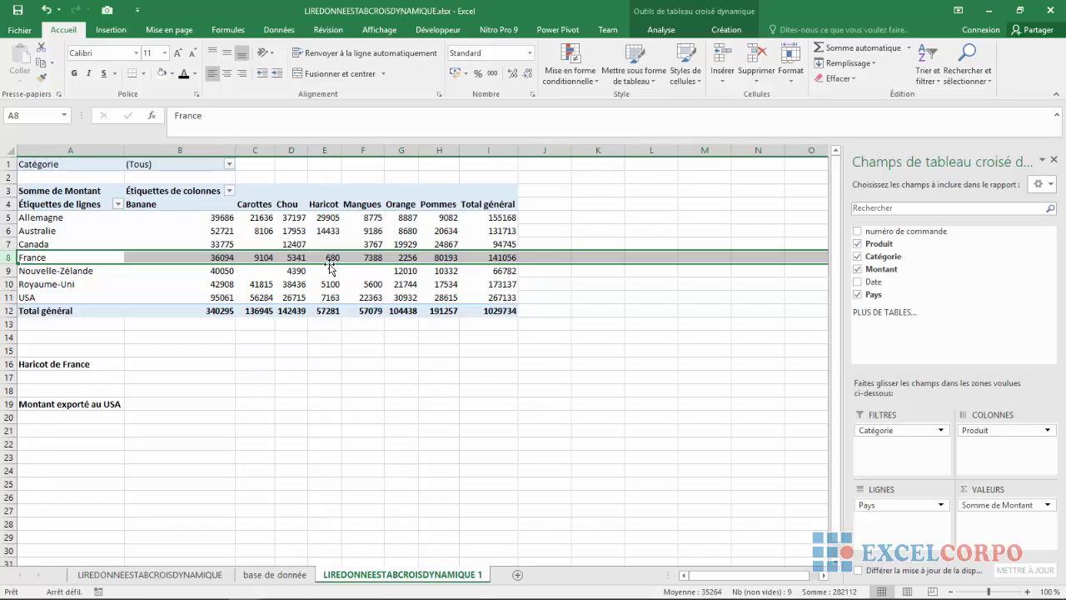
left_click(240, 403)
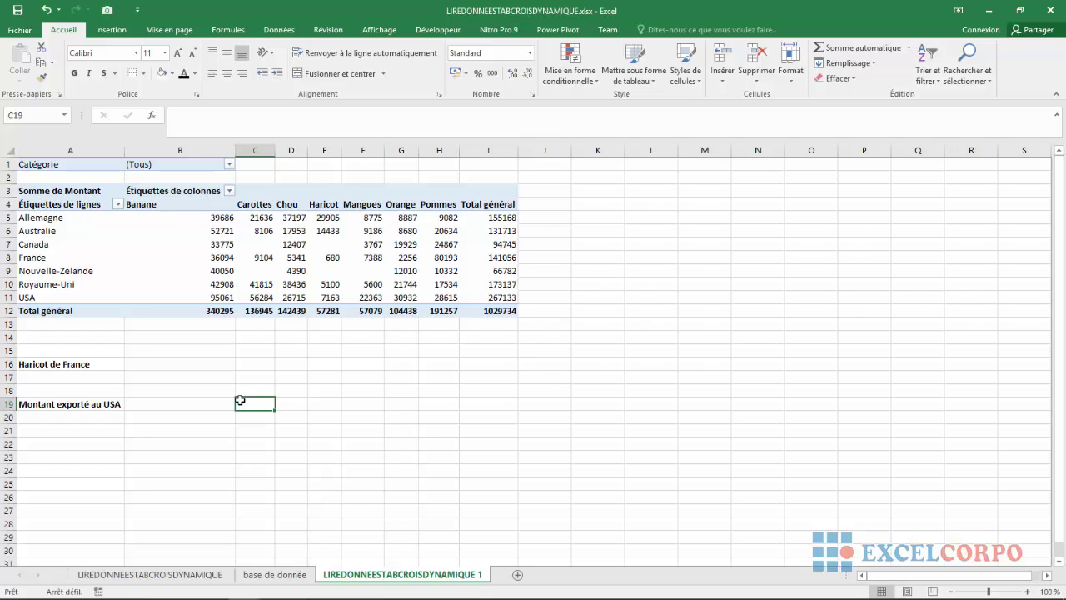
left_click(157, 366)
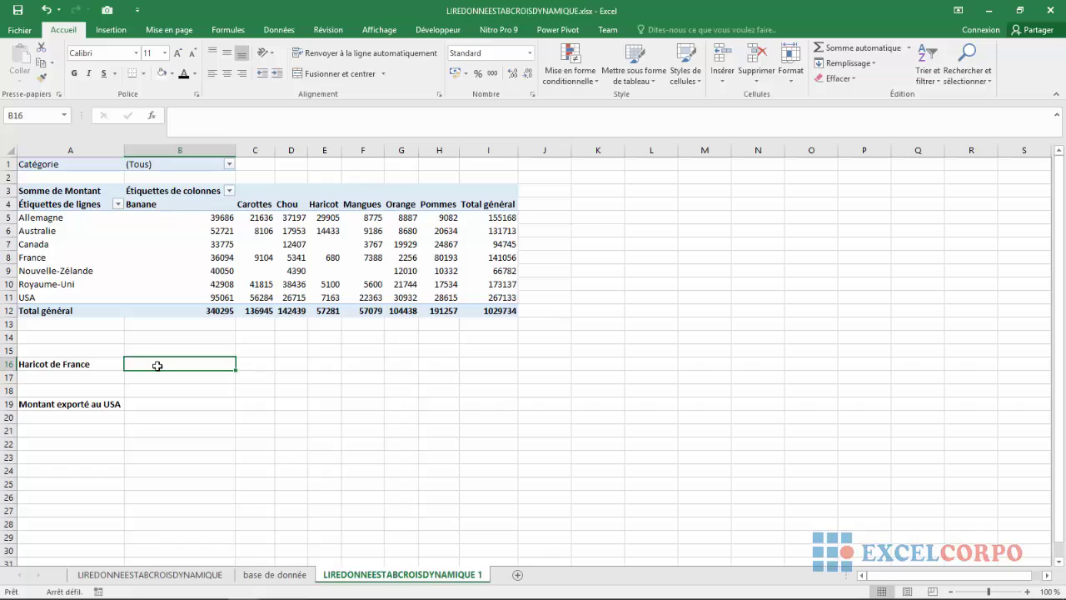
type("=")
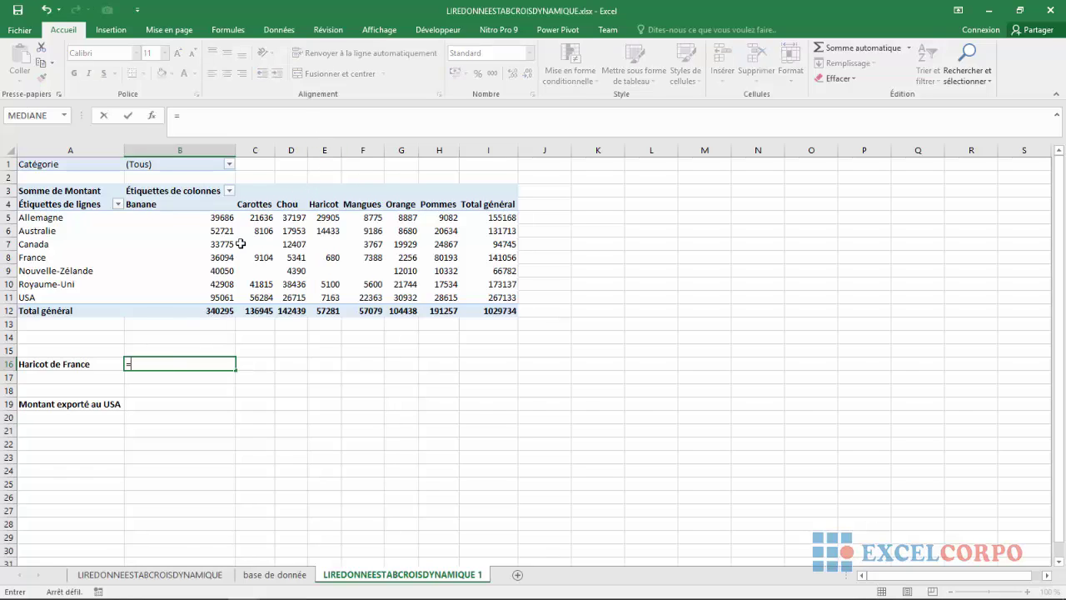
type("e_")
key("BackSpace")
type("8")
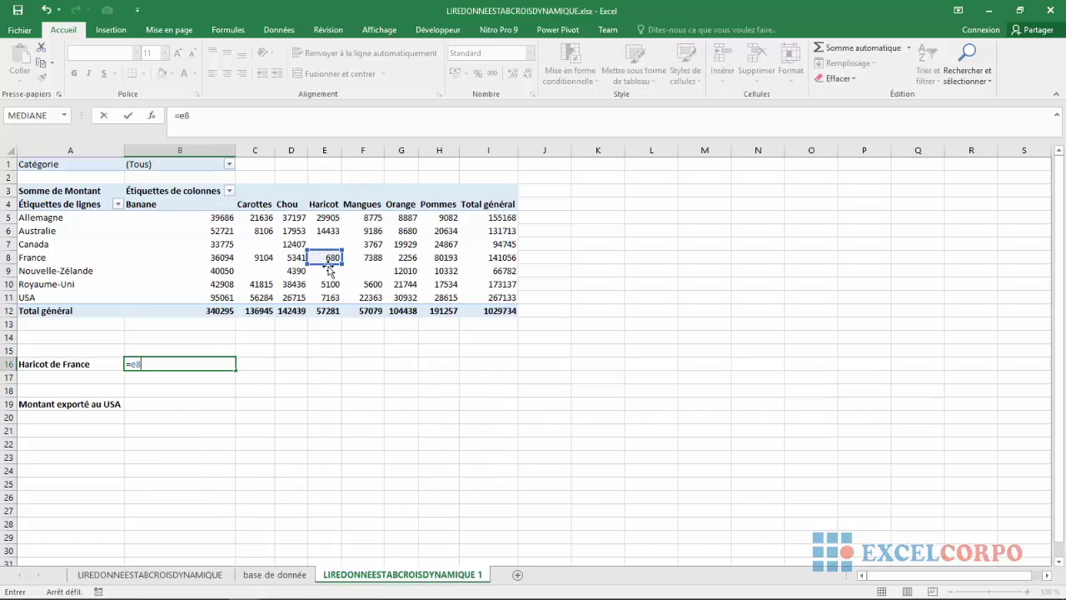
key("Return")
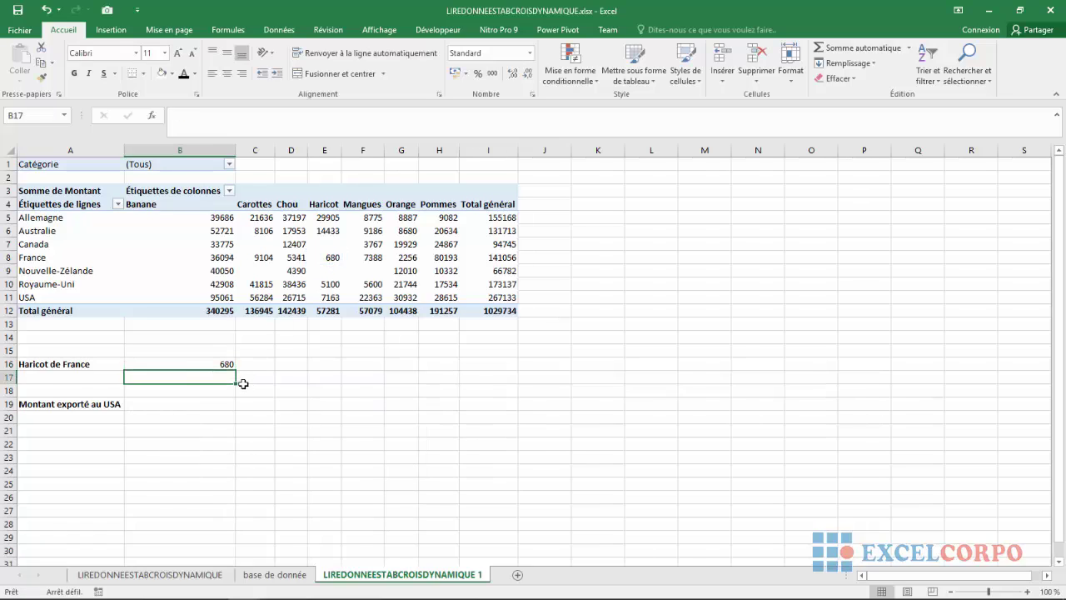
- Check the formula in B16 against the France row of the pivot table
left_click(172, 363)
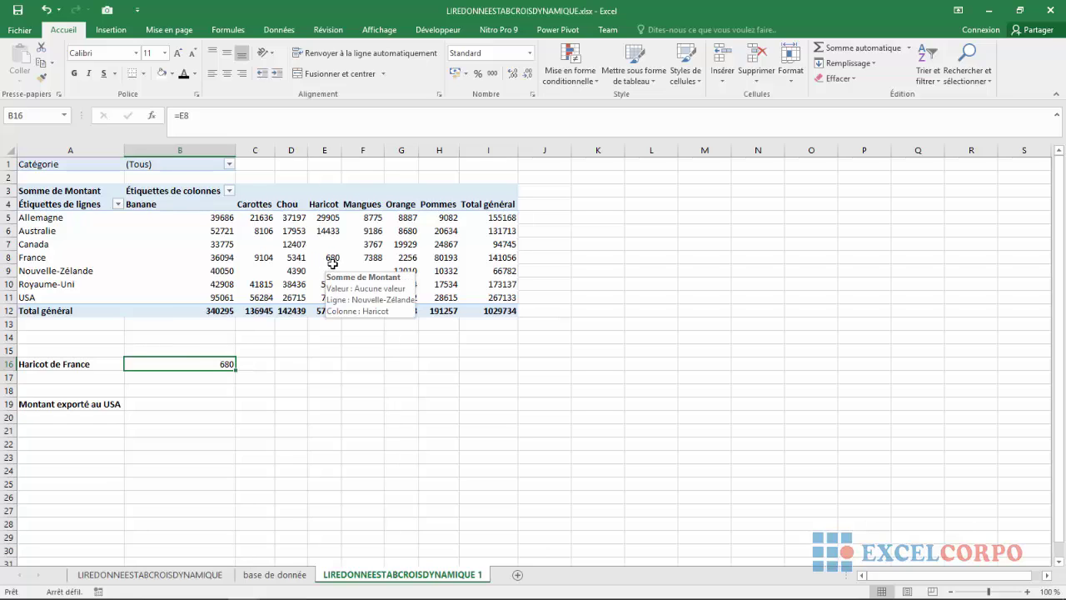
left_click(13, 259)
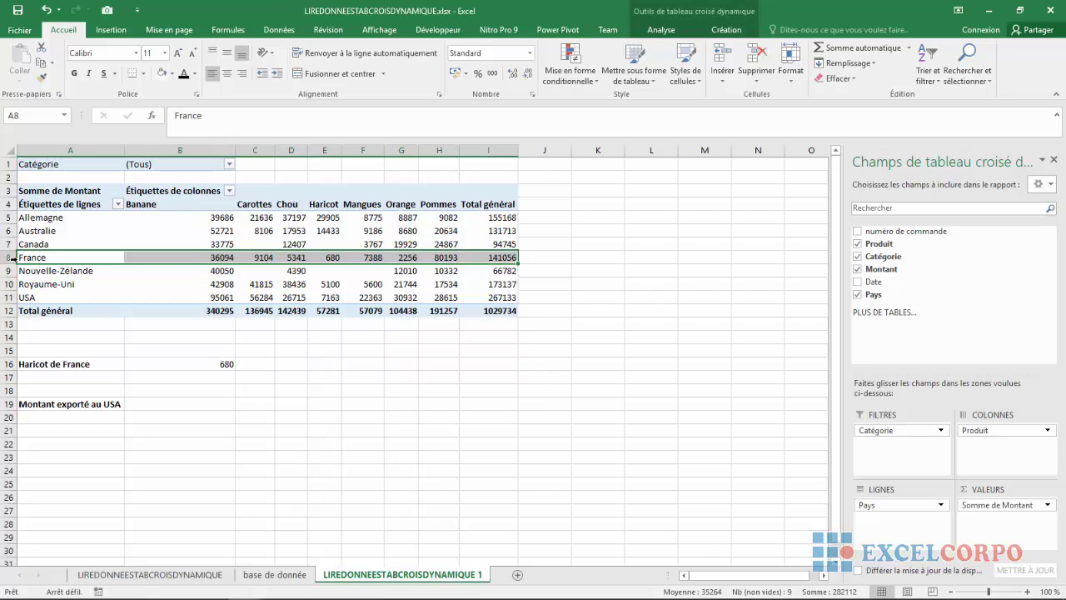
left_click(165, 324)
left_click(827, 444)
left_click(612, 383)
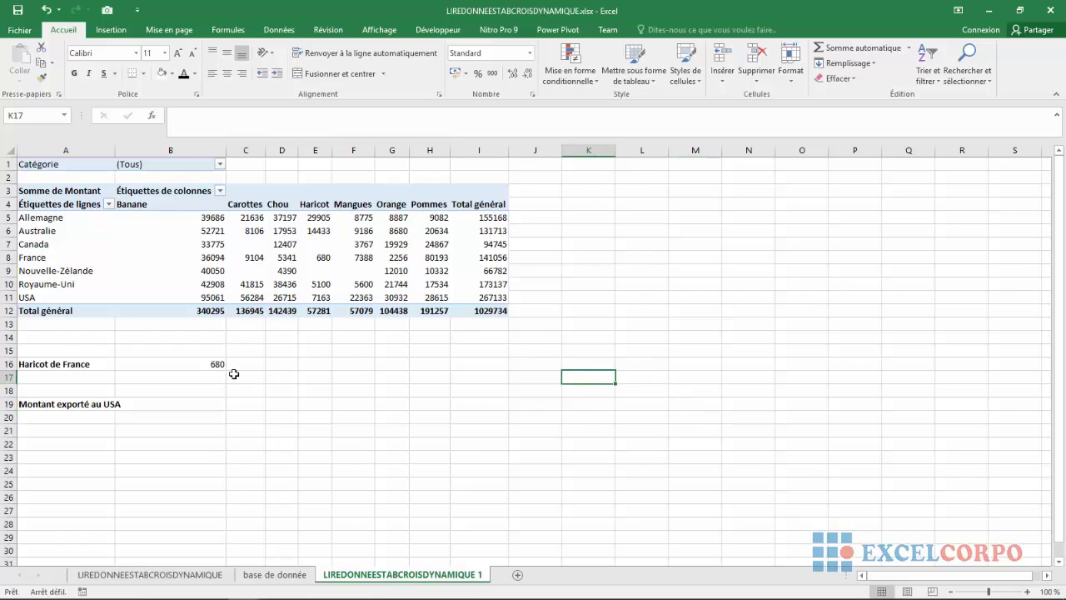
- Filter the pivot table's Catégorie field to Légumes only by excluding Fruit
left_click(173, 367)
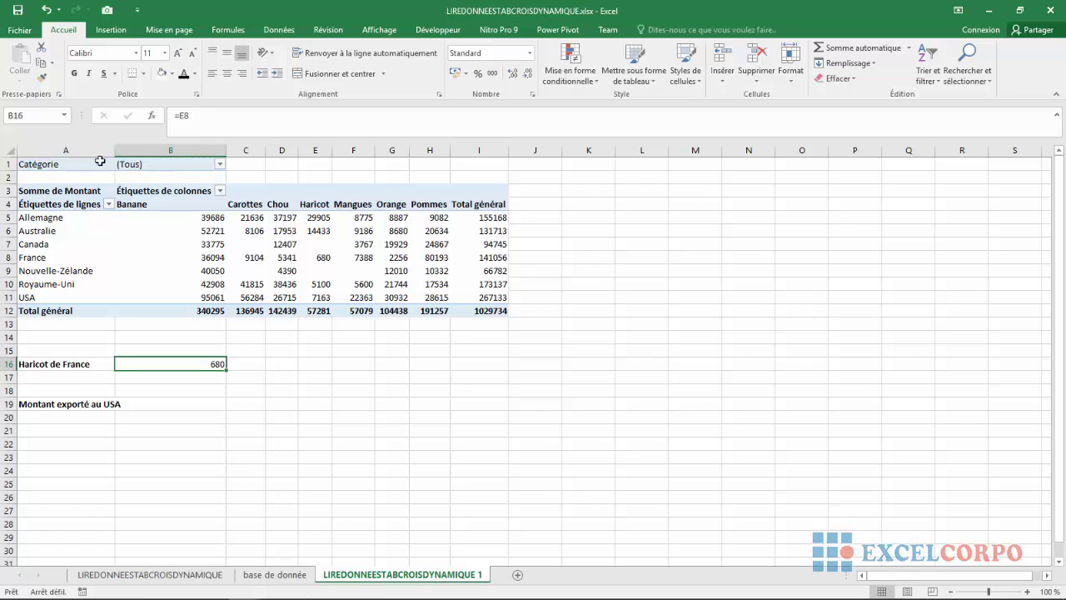
left_click(221, 166)
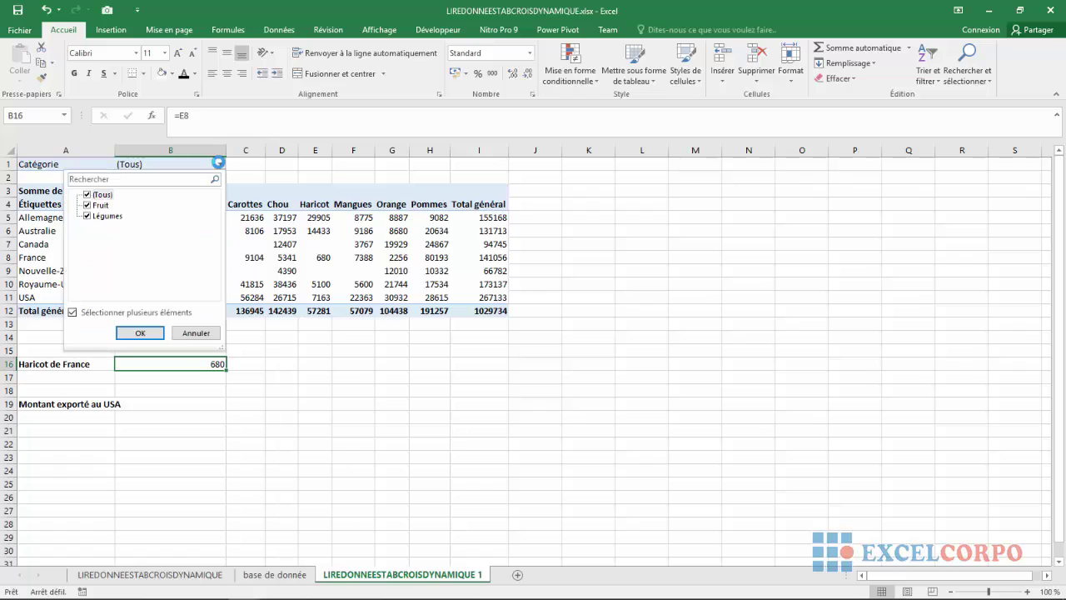
left_click(88, 206)
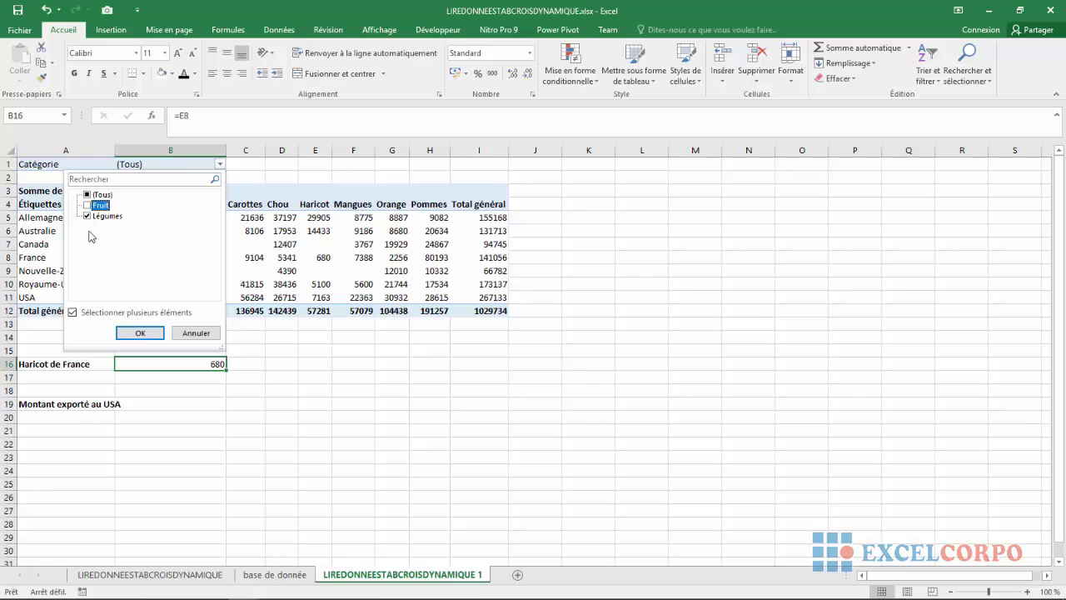
left_click(142, 333)
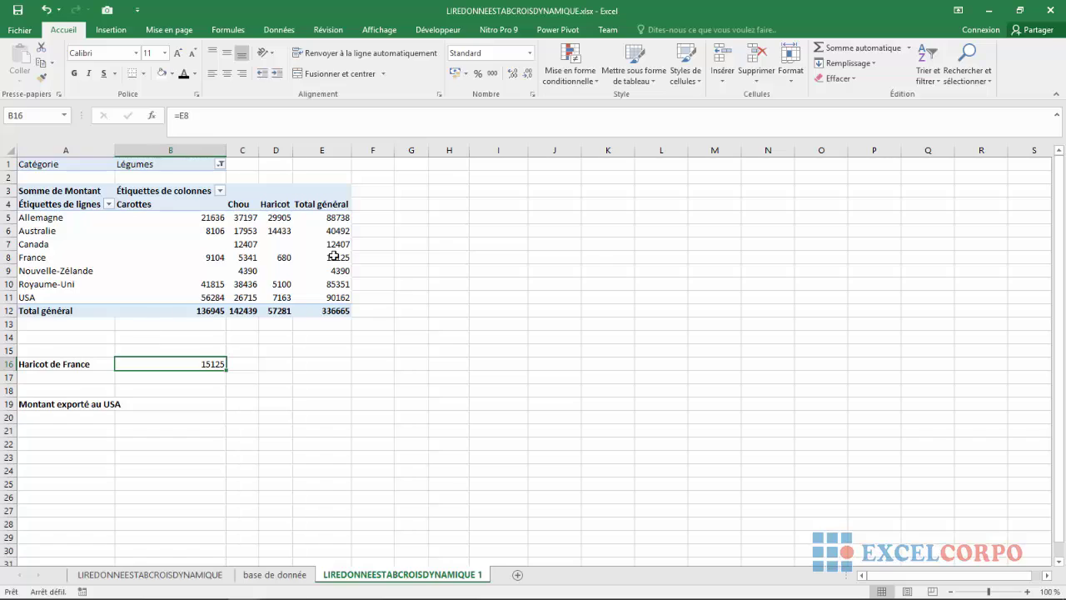
- Compare the France row and cell E8 of the filtered pivot table with the formula in B16
mouse_move(241, 213)
left_click(5, 257)
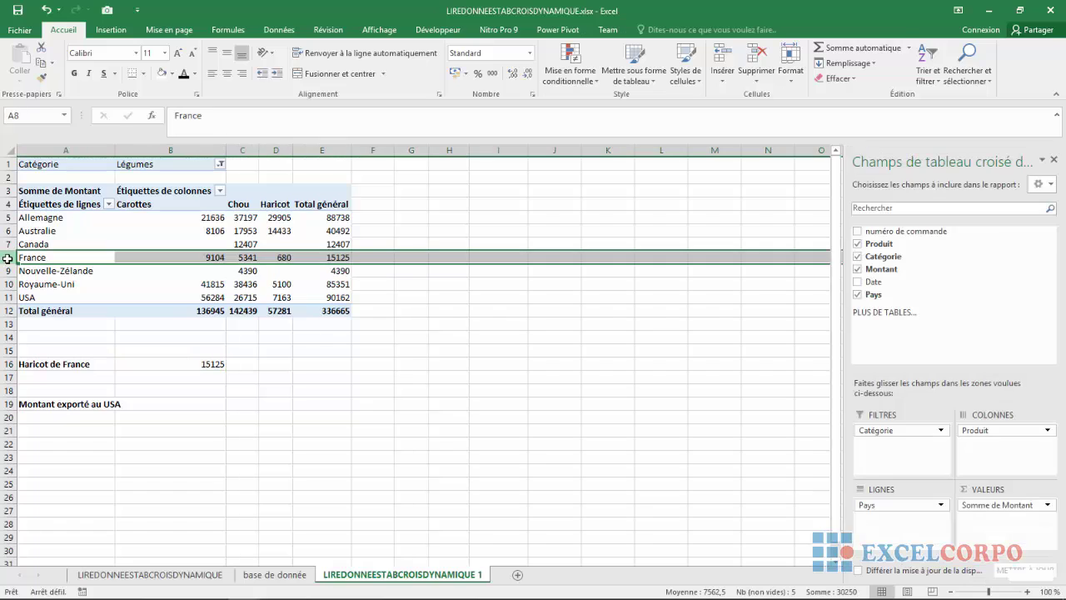
left_click(325, 258)
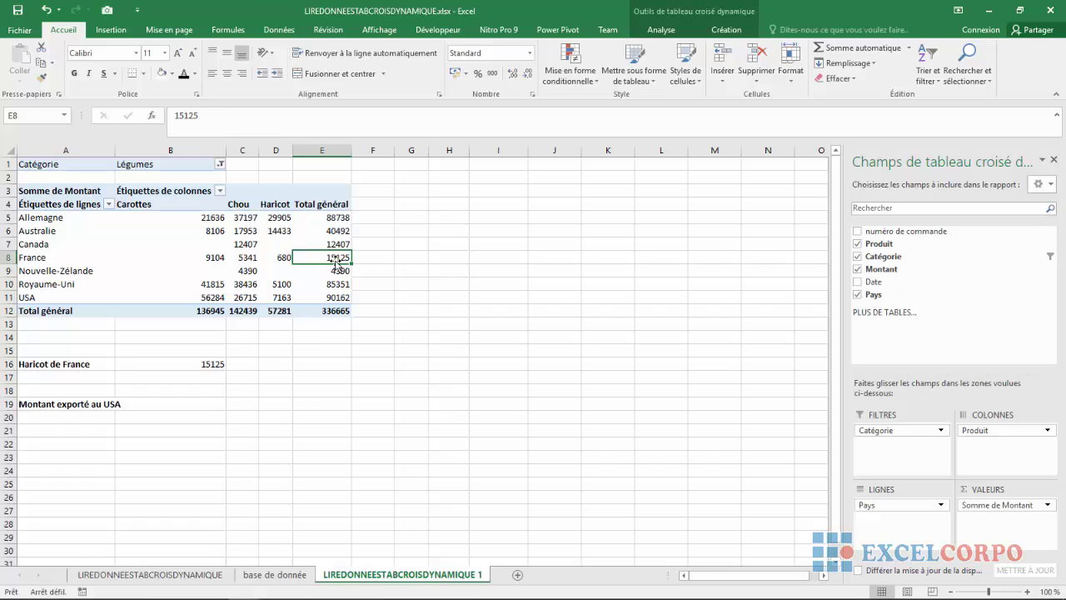
left_click(197, 366)
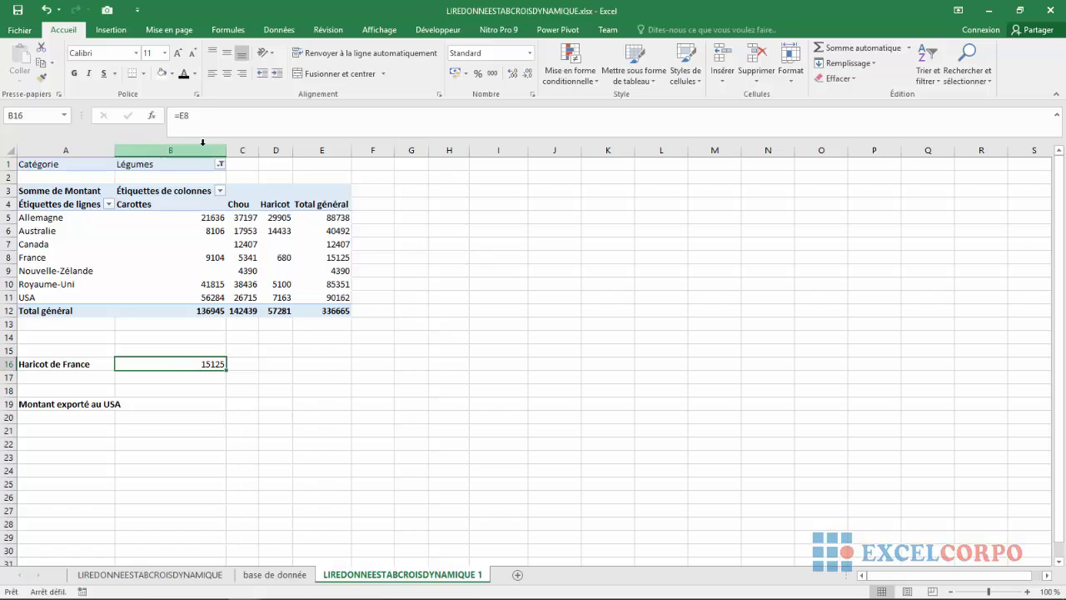
- Reset the pivot table's Catégorie filter to (Tous)
left_click(221, 165)
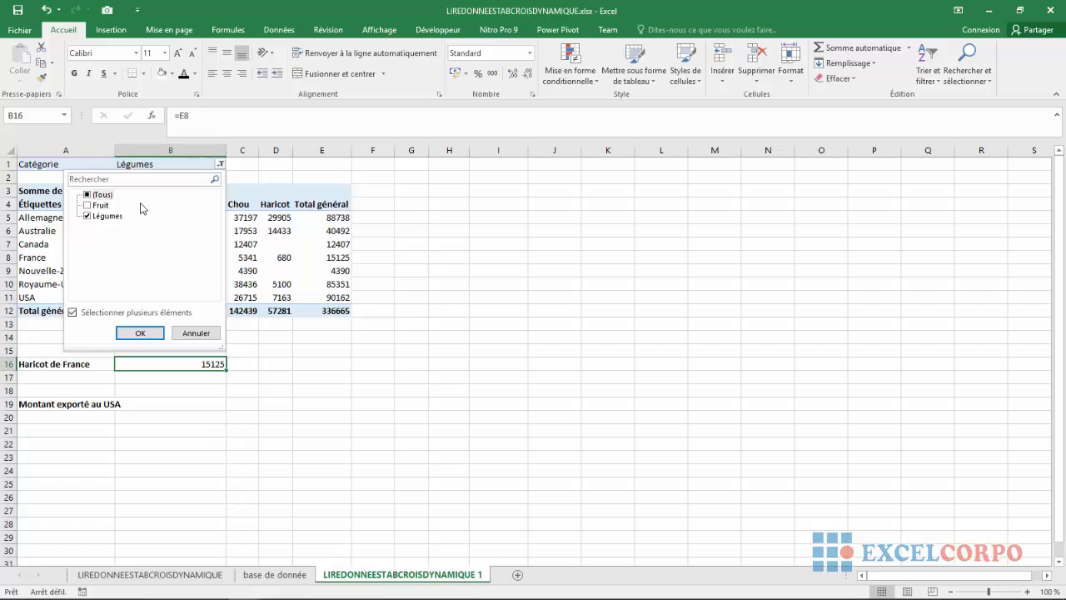
left_click(92, 194)
left_click(140, 333)
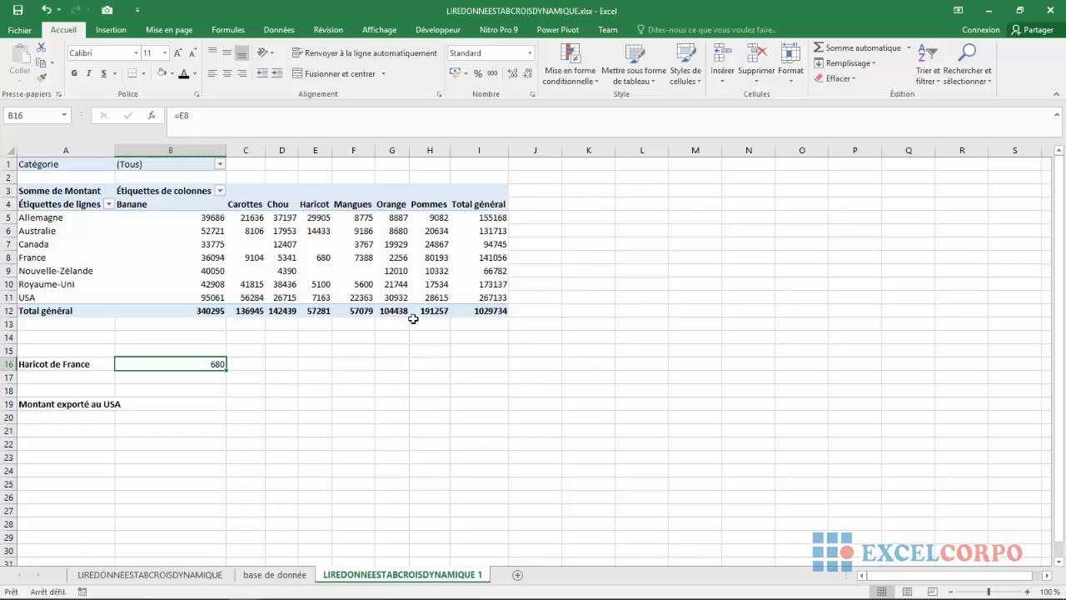
- Replace the formula in B16 with a LIREDONNEESTABCROISDYNAMIQUE reference to the pivot table's Haricot value for France
double_click(209, 363)
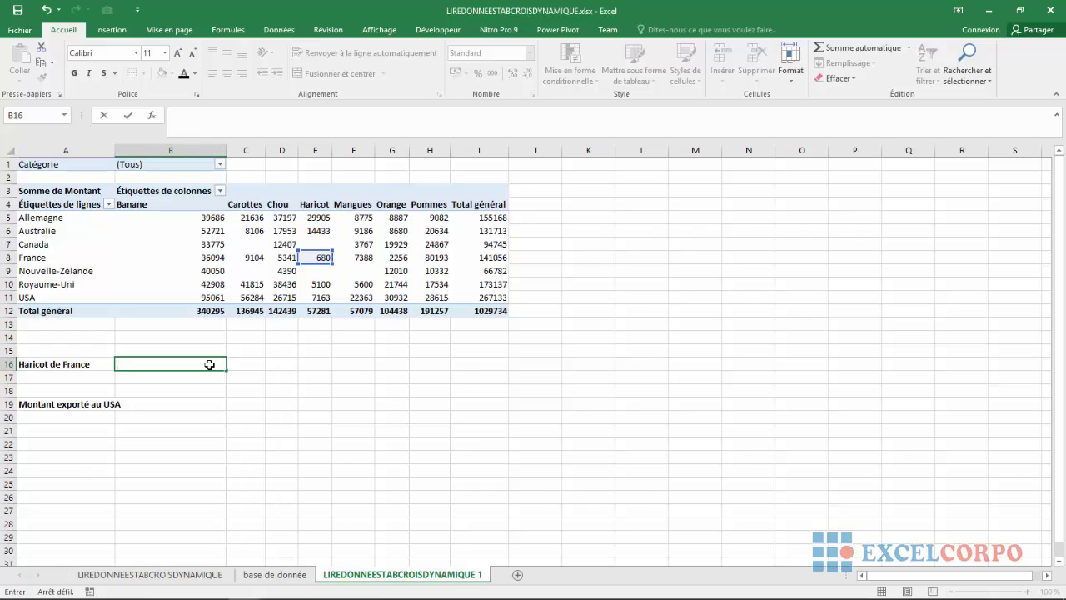
type("=")
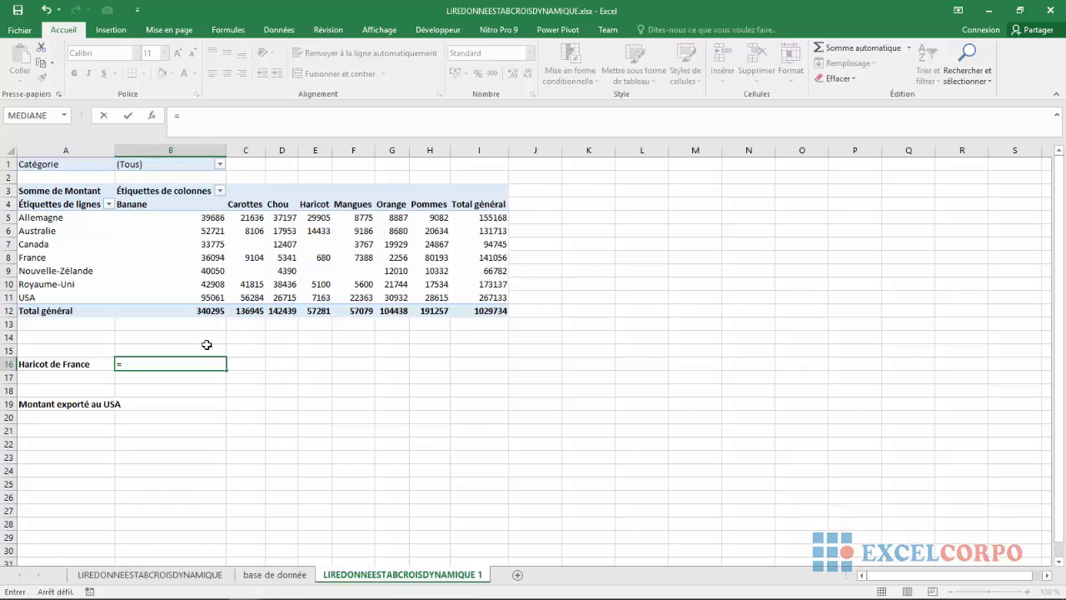
left_click(322, 258)
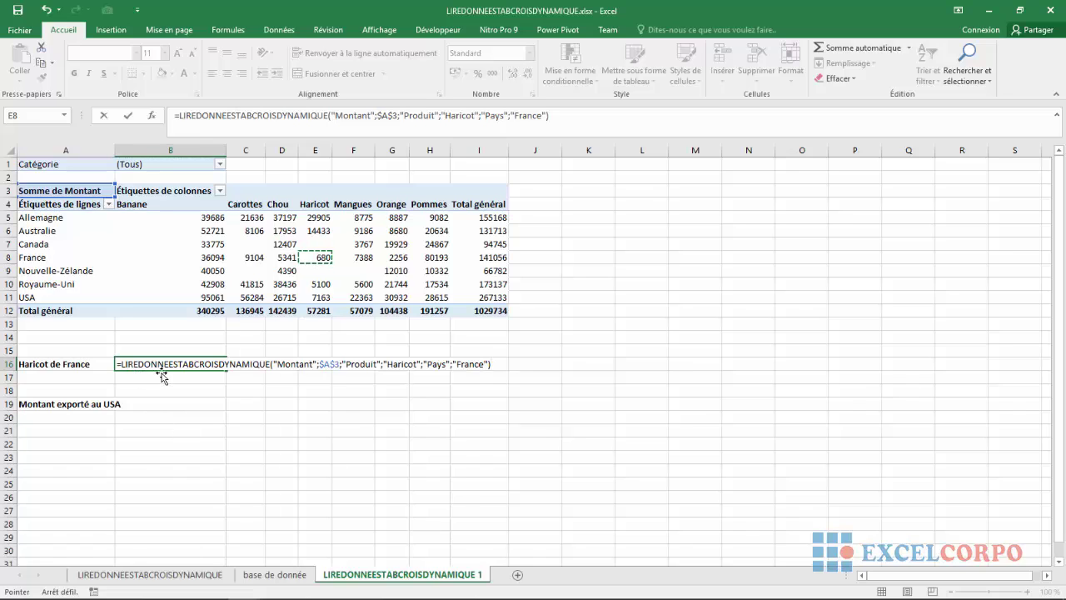
- Review the "Montant", $A$3, "Produit";"Haricot" and "Pays";"France" arguments in B16, then enter the formula and reselect the cell
left_click(303, 365)
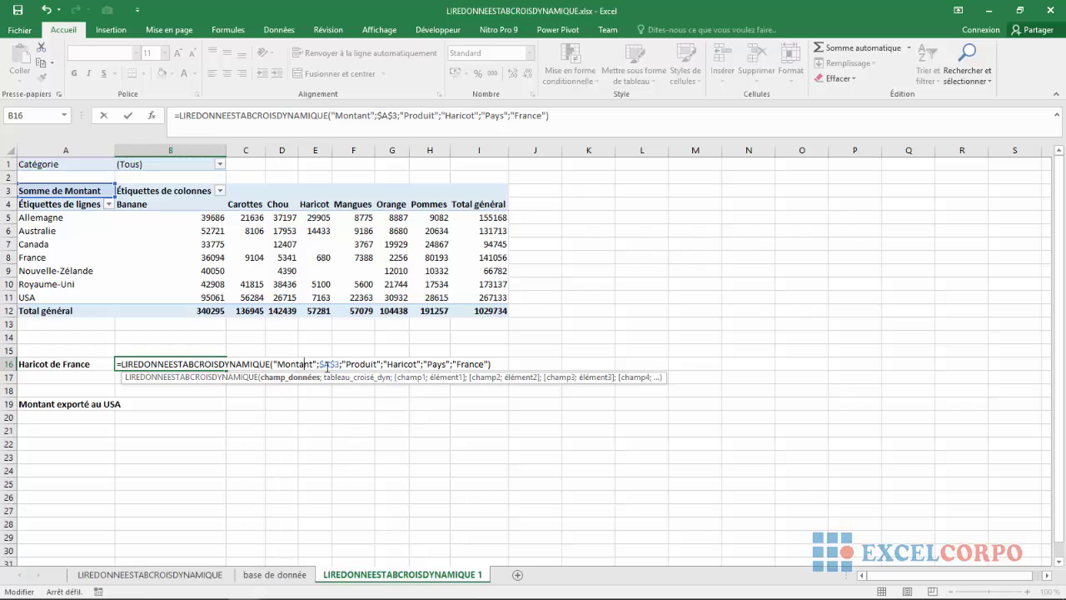
left_click(330, 366)
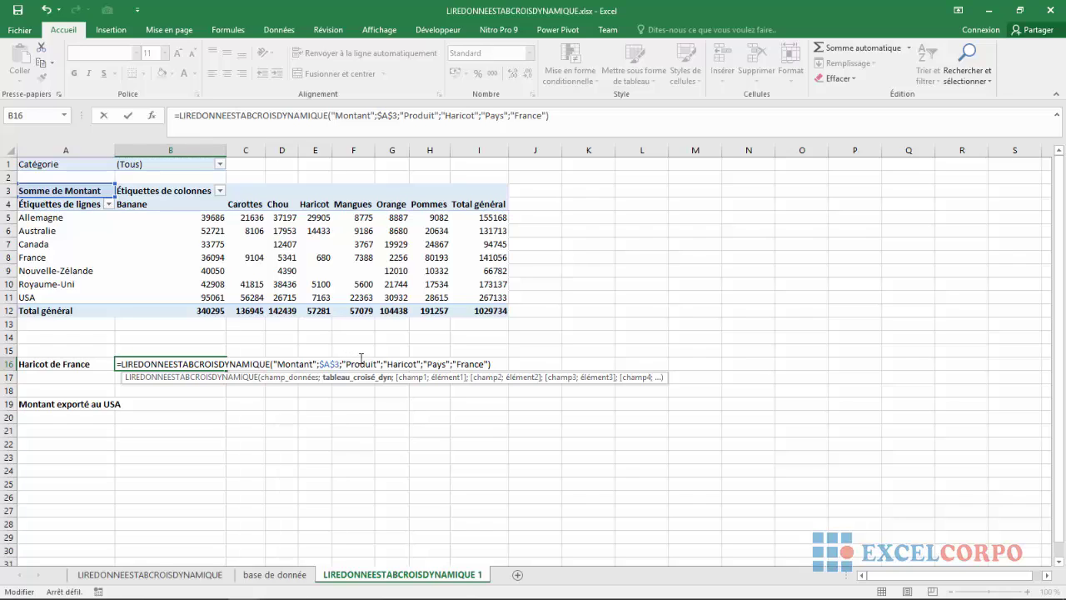
left_click(365, 364)
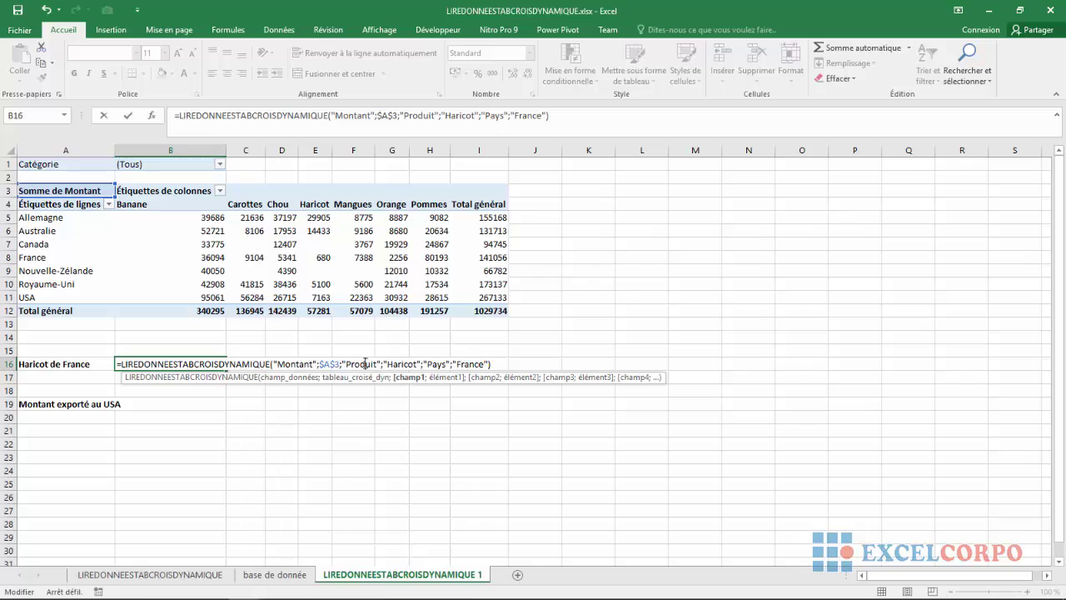
left_click(407, 364)
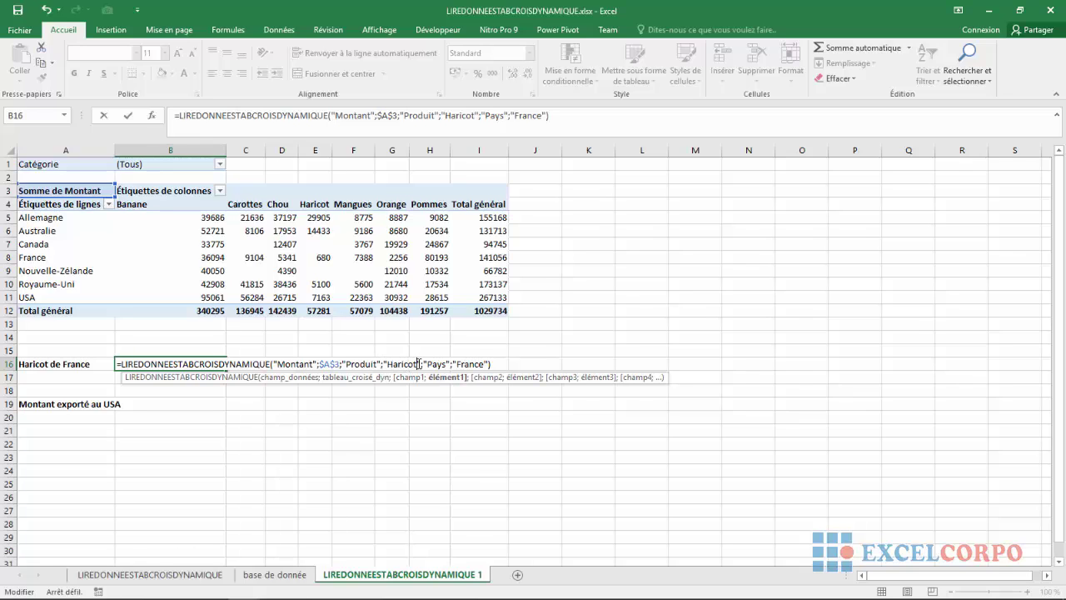
left_click(438, 364)
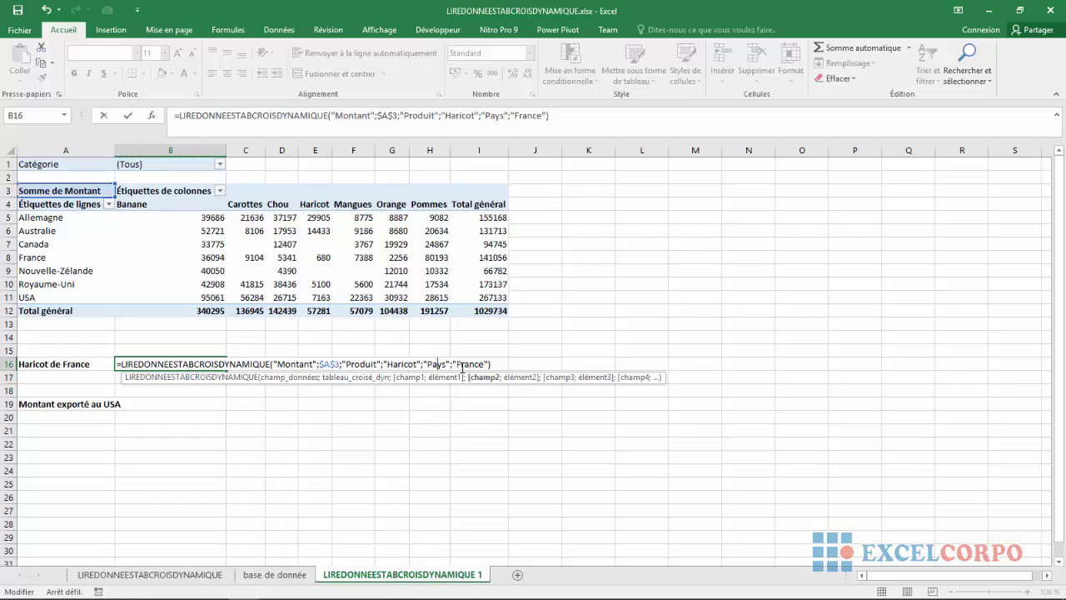
left_click(467, 365)
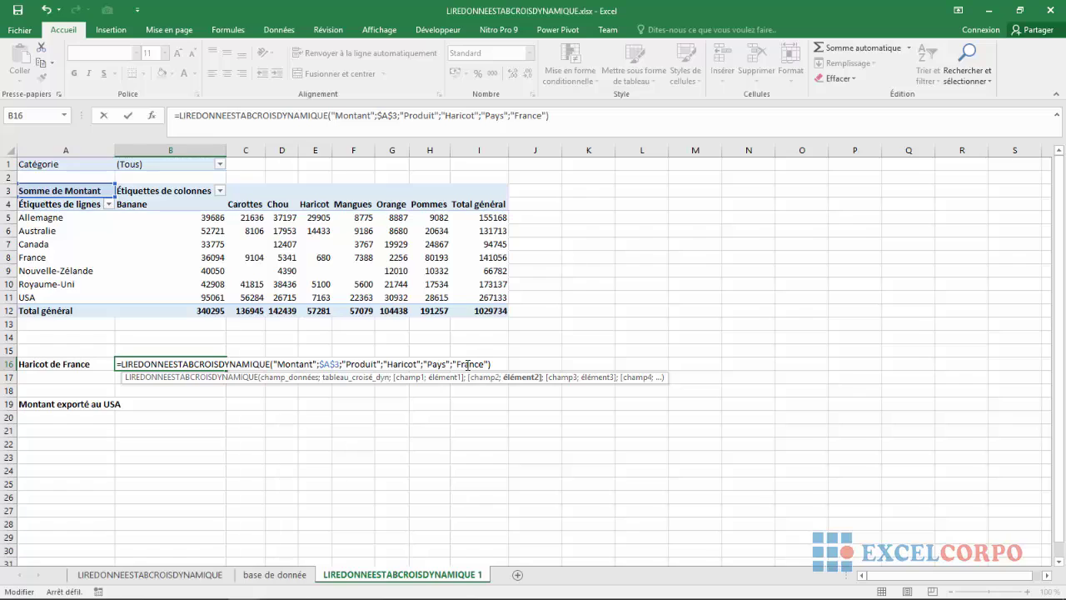
left_click(439, 364)
left_click(471, 363)
key("Return")
left_click(162, 366)
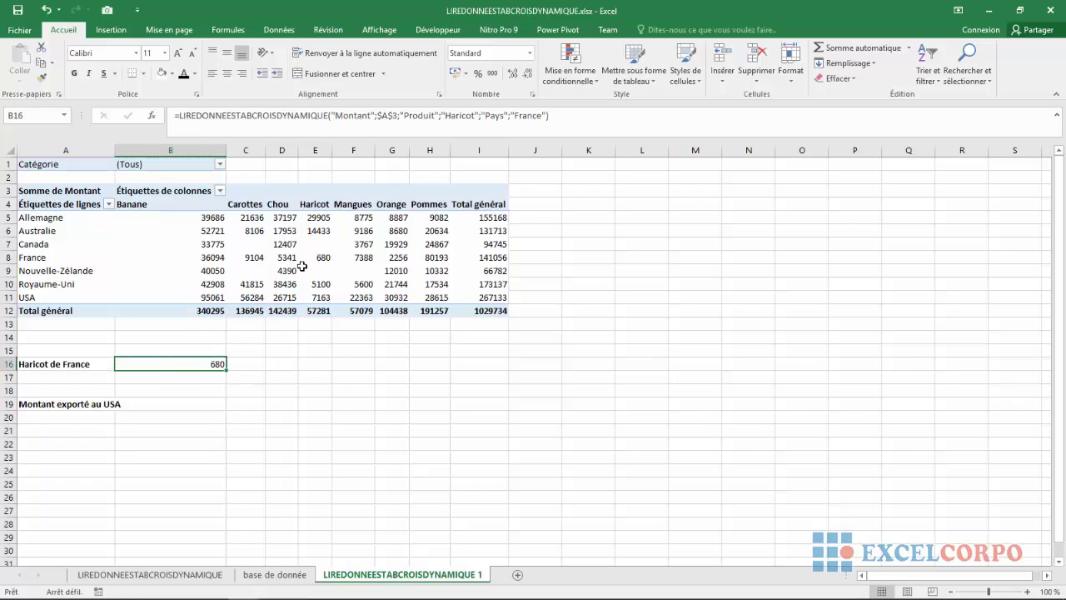
- Filter the pivot table's Catégorie field to exclude Fruit, keeping only Légumes
mouse_move(298, 265)
mouse_move(225, 253)
left_click(220, 164)
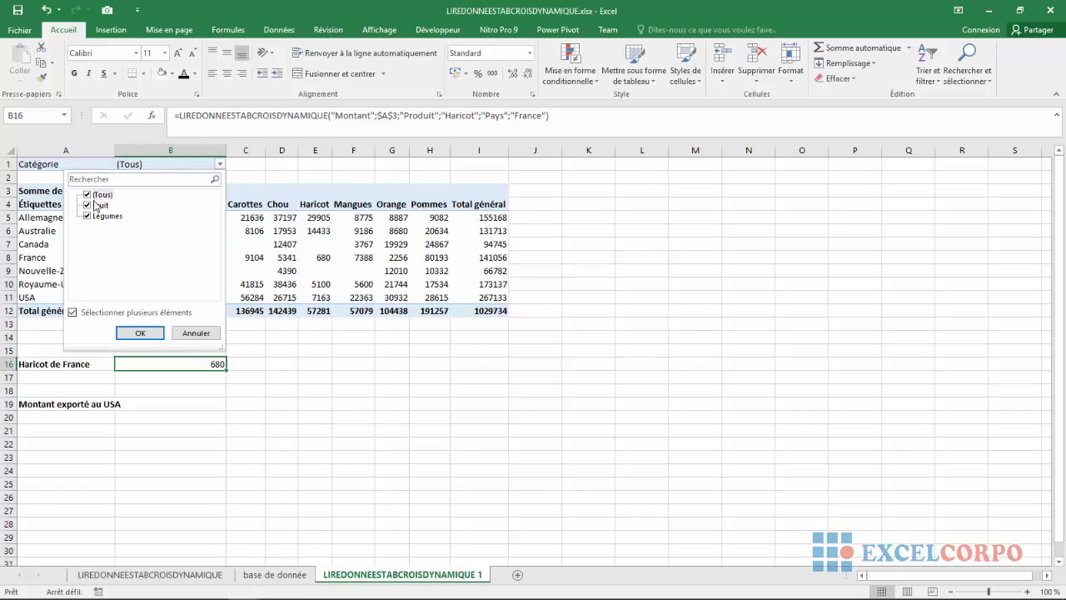
left_click(88, 205)
left_click(140, 333)
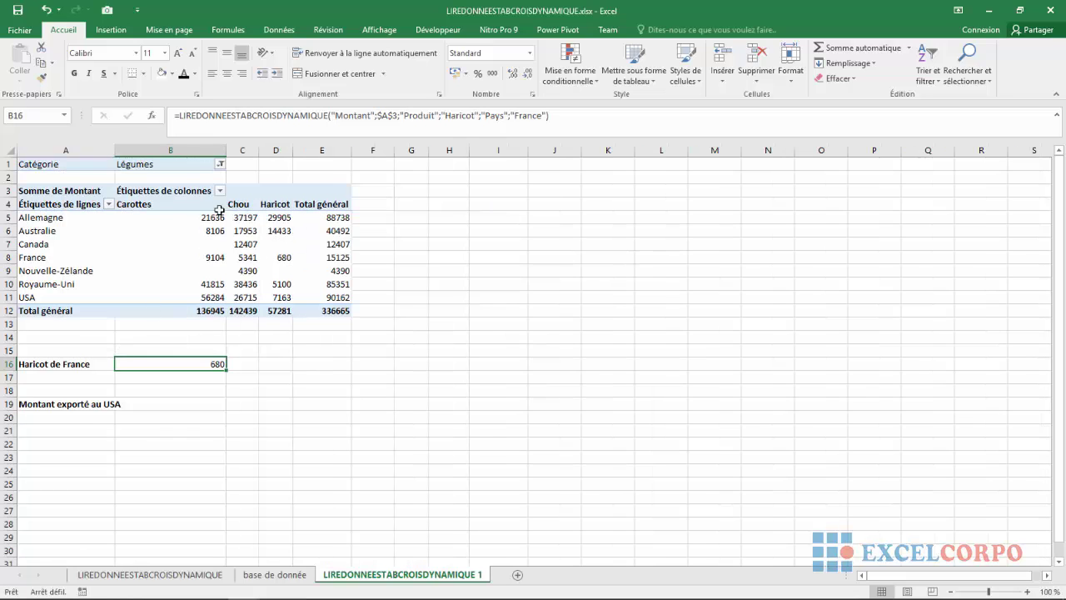
- Examine where the Haricot column sits in the pivot table filtered on Légumes
mouse_move(237, 234)
left_click(334, 366)
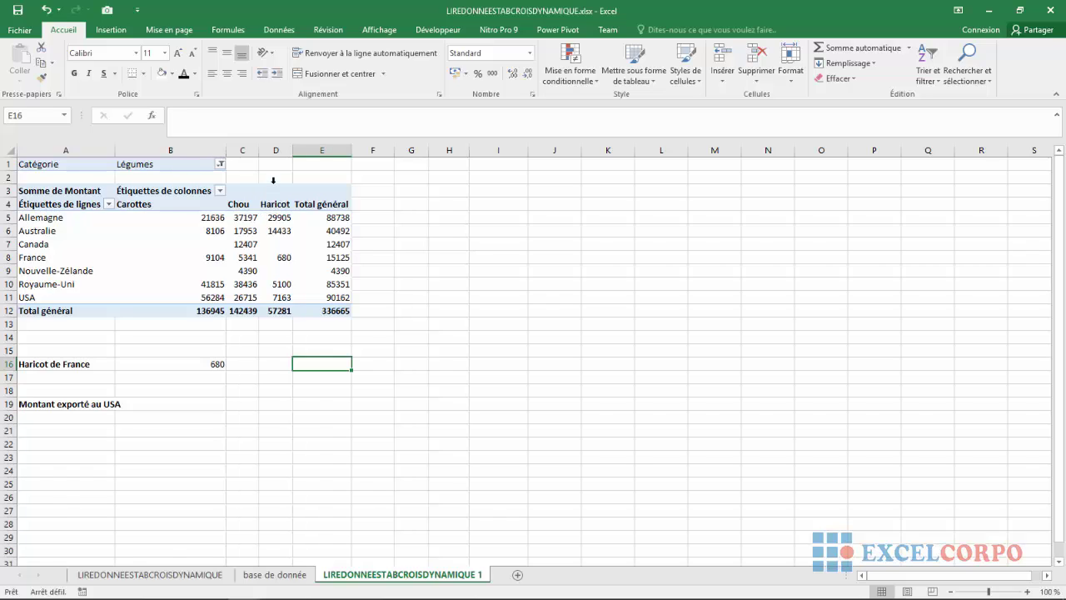
left_click(275, 150)
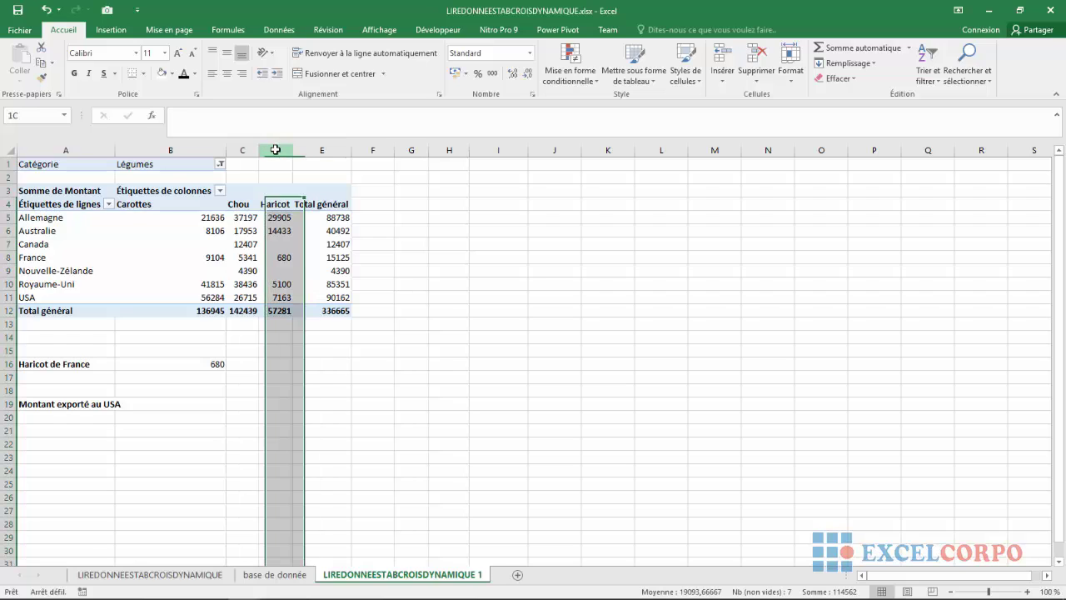
left_click(385, 218)
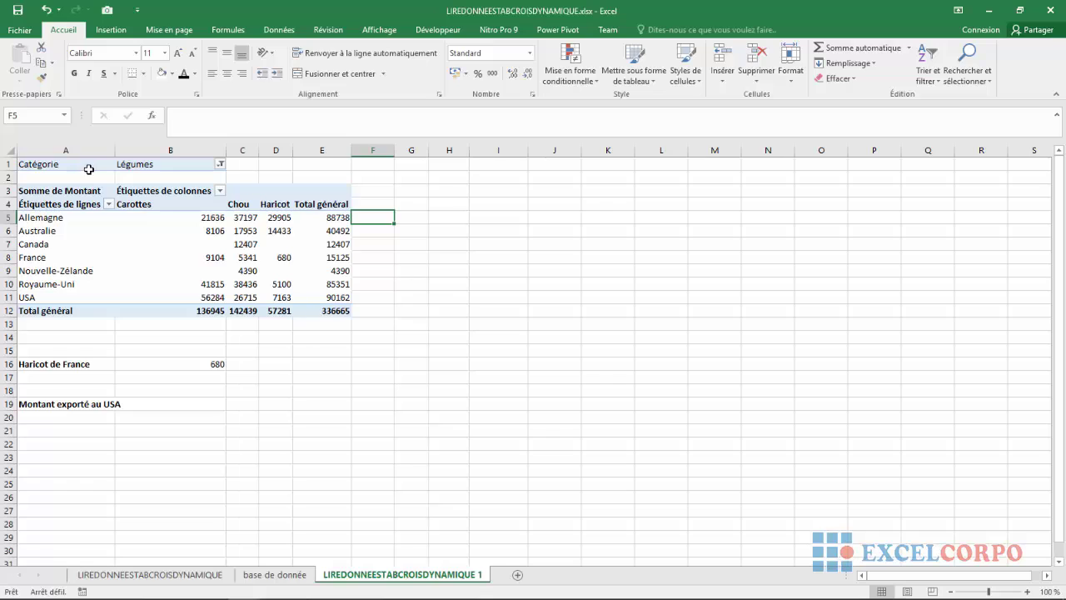
left_click(274, 150)
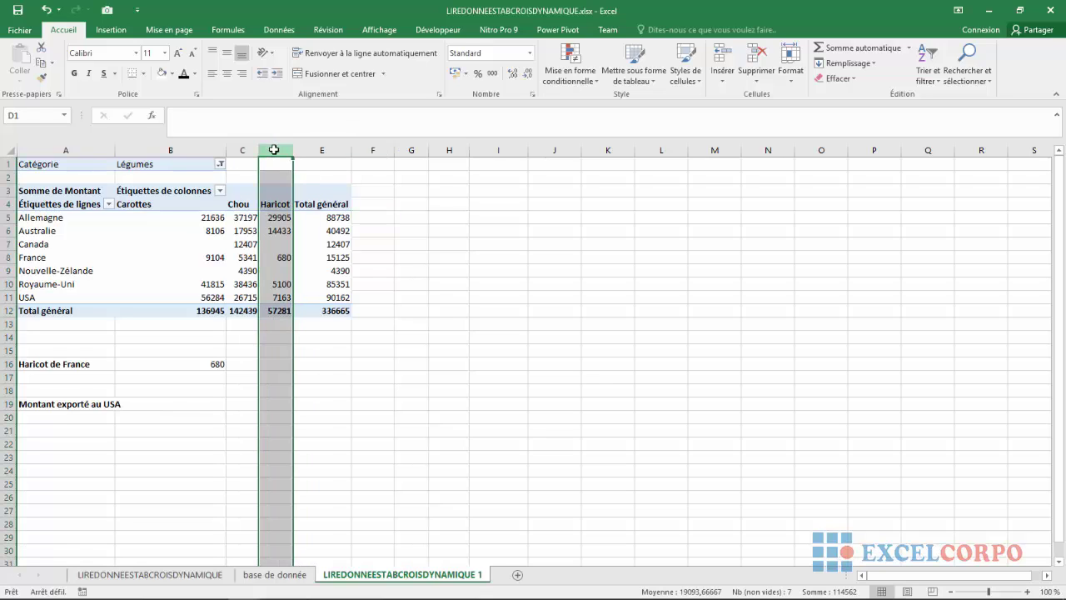
left_click(401, 202)
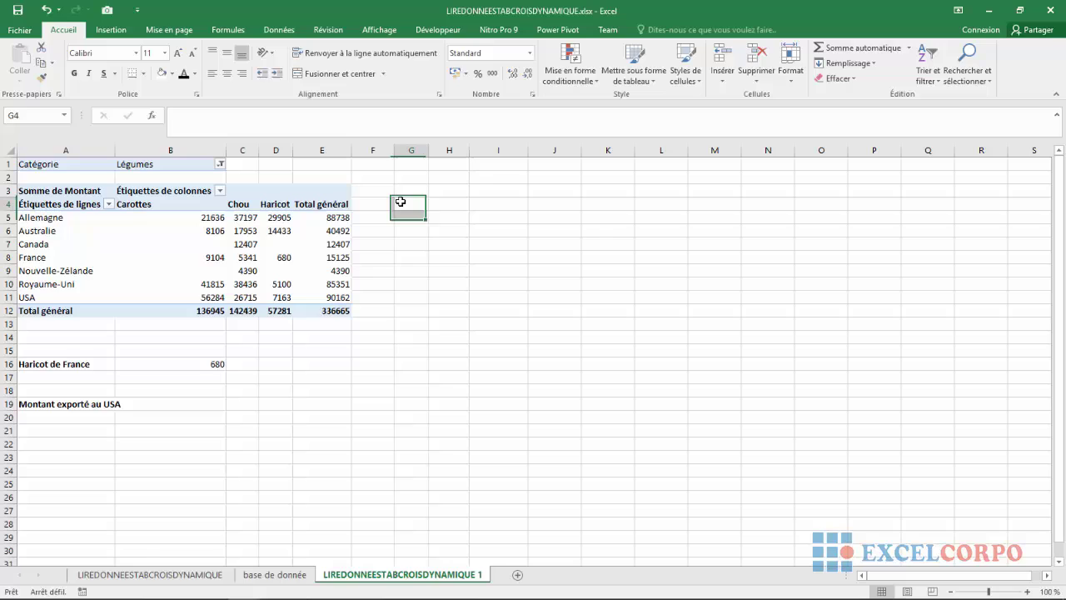
- Switch the pivot table's Catégorie filter from Légumes to Fruit only
left_click(221, 165)
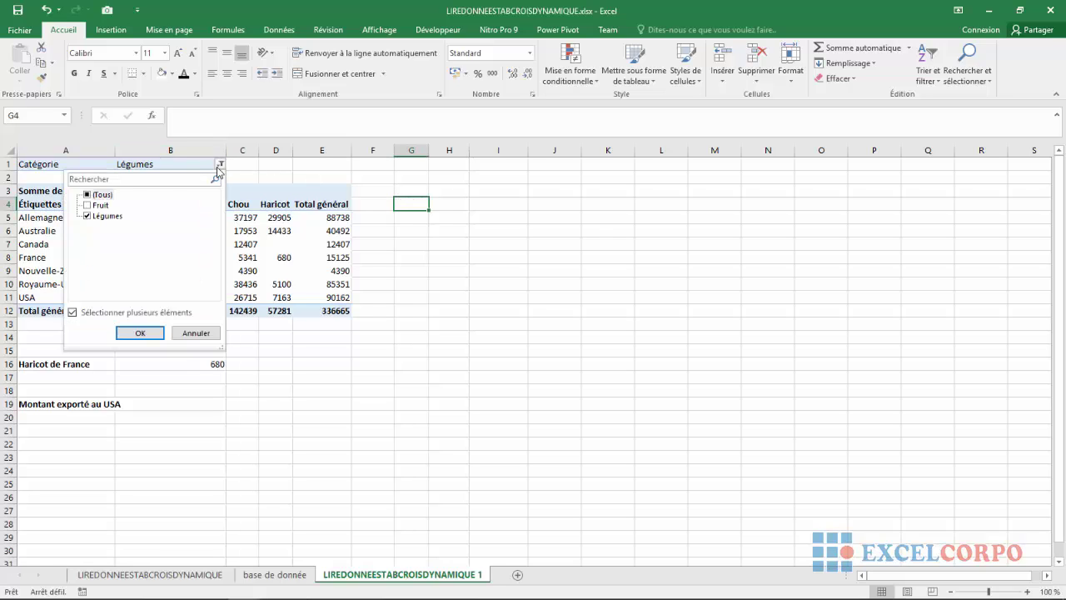
left_click(87, 205)
left_click(99, 217)
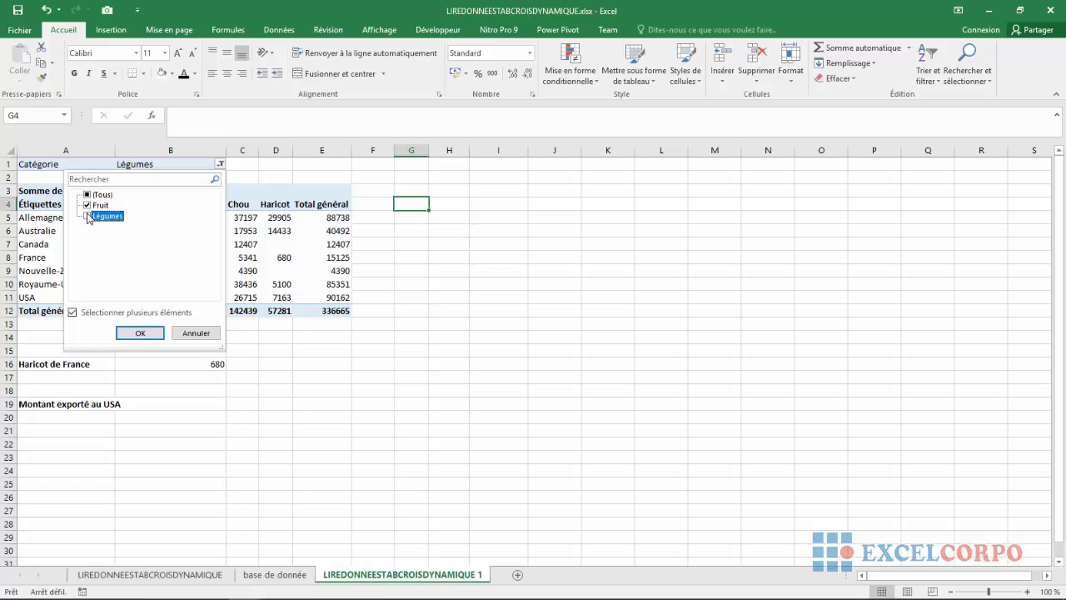
left_click(138, 334)
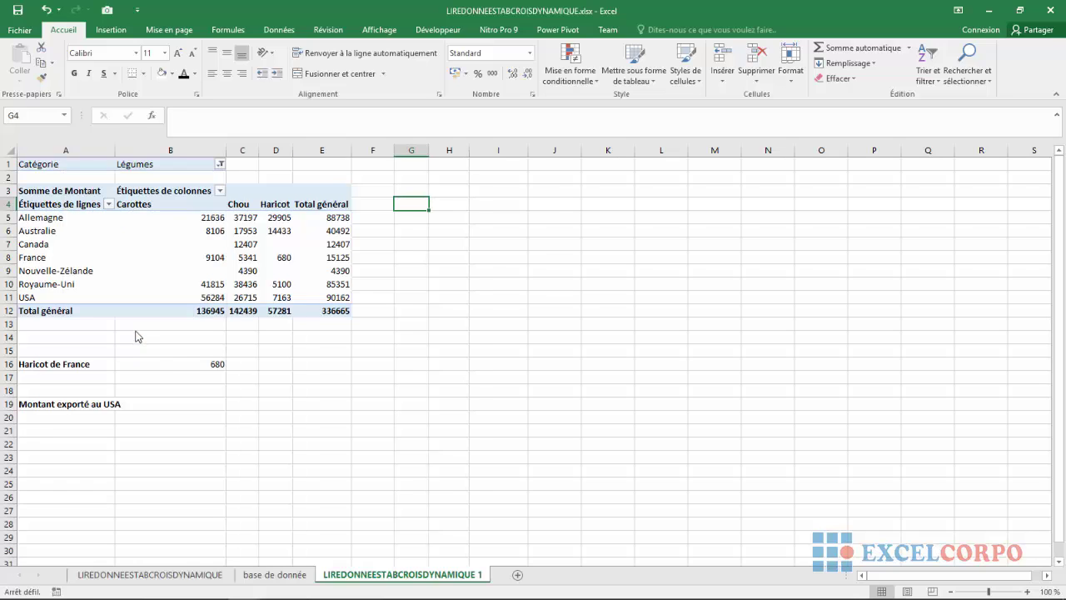
- Examine each argument of the formula in B16 against the pivot table filtered on Fruit, leaving the formula as it is
left_click(184, 365)
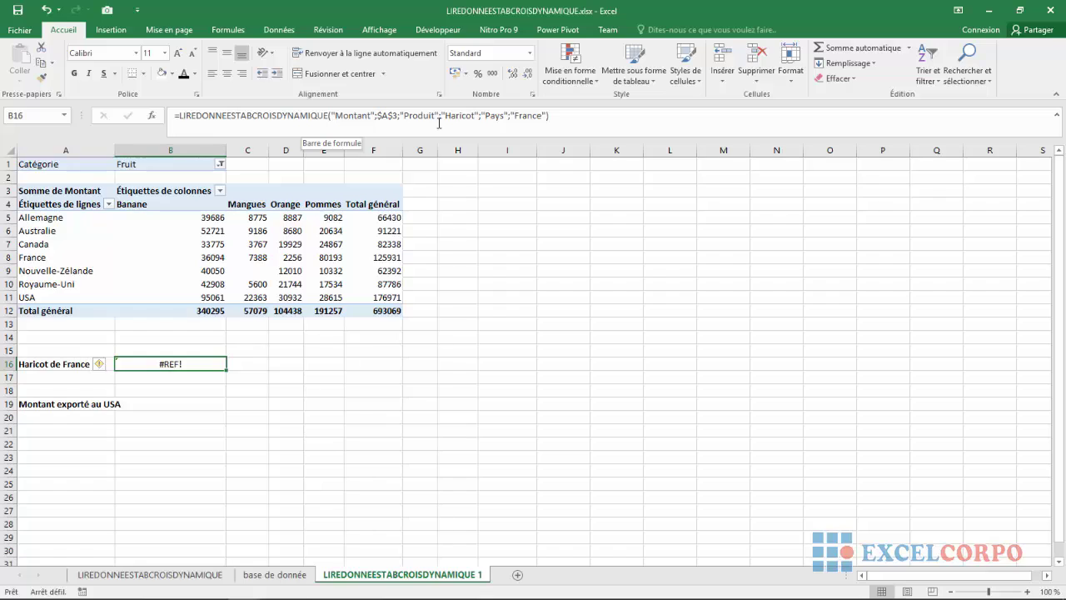
left_click(367, 115)
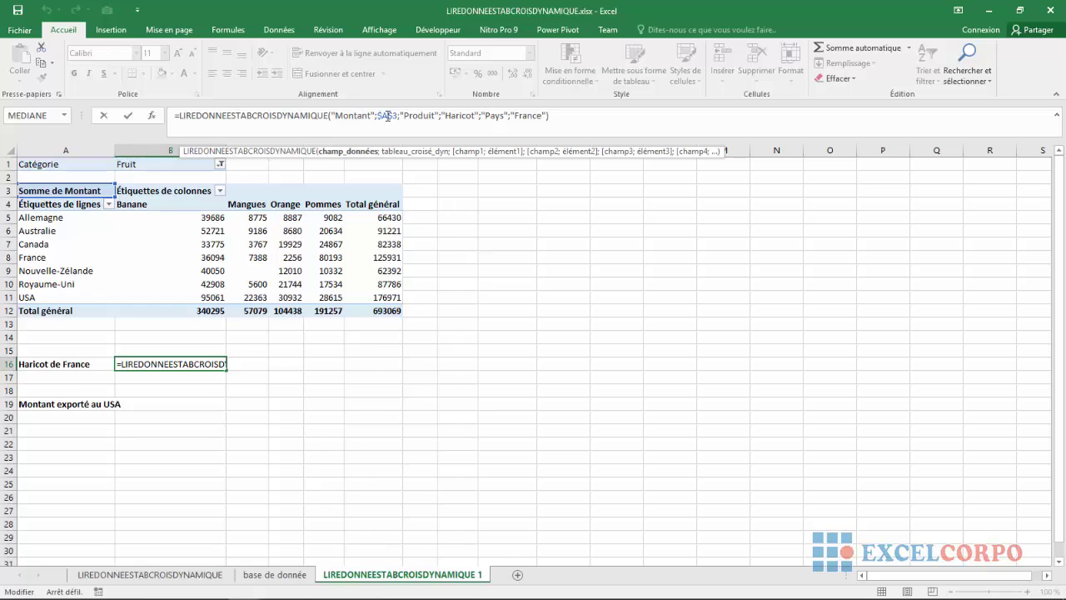
left_click(388, 115)
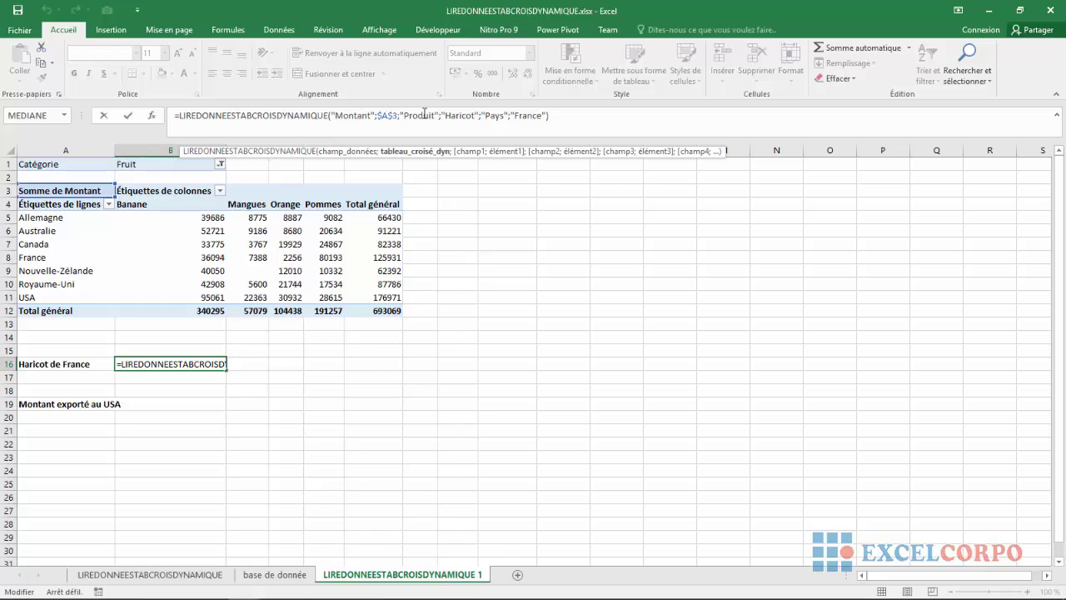
left_click(425, 114)
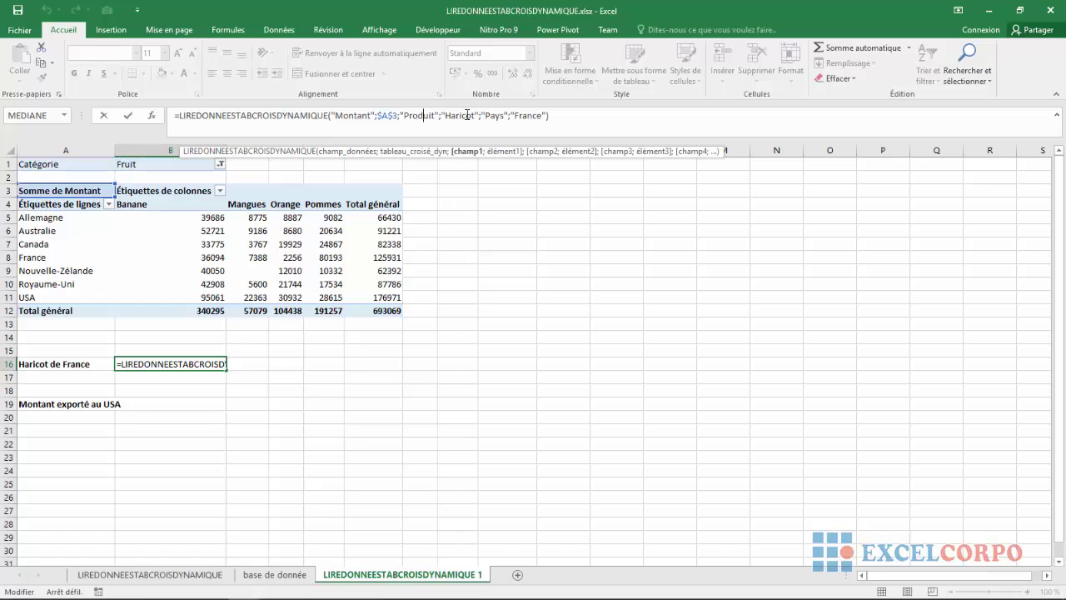
left_click(467, 115)
left_click(485, 115)
left_click(533, 115)
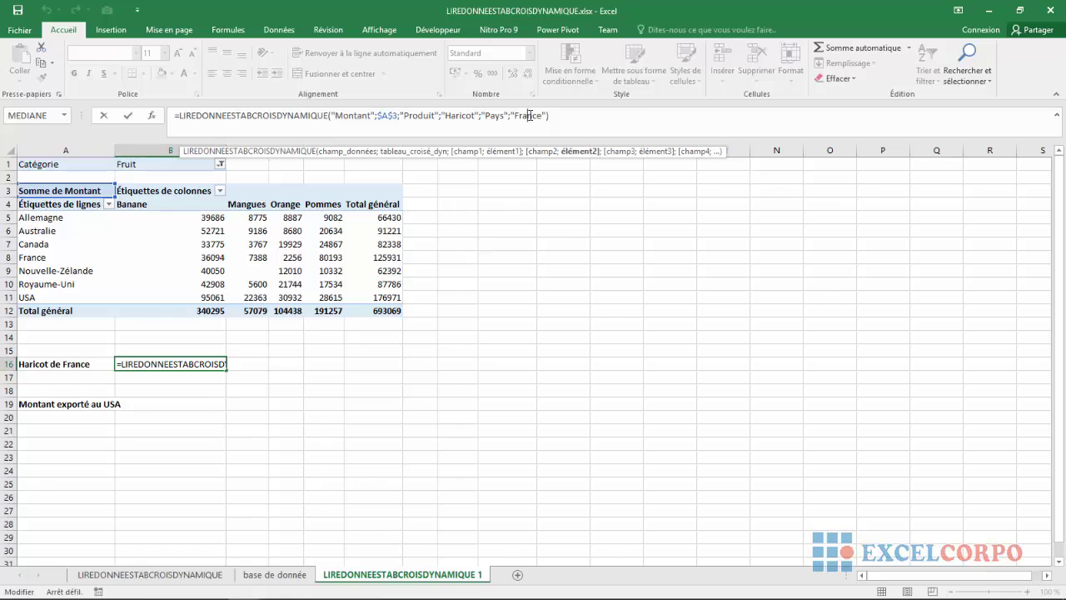
left_click(472, 241)
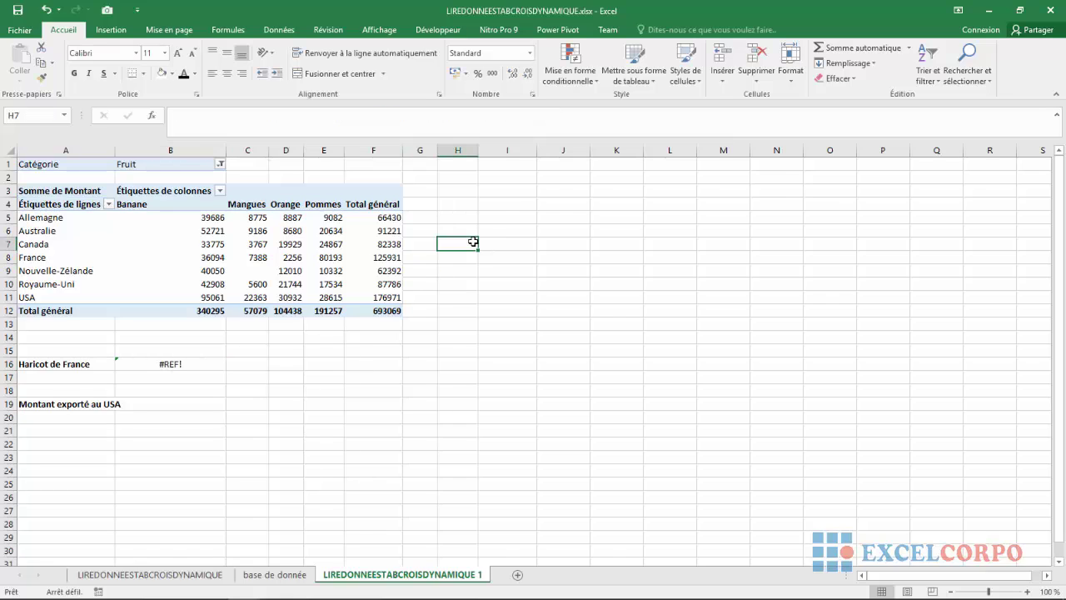
- Include Légumes again in the pivot table's Catégorie filter so that all categories are selected
left_click(220, 165)
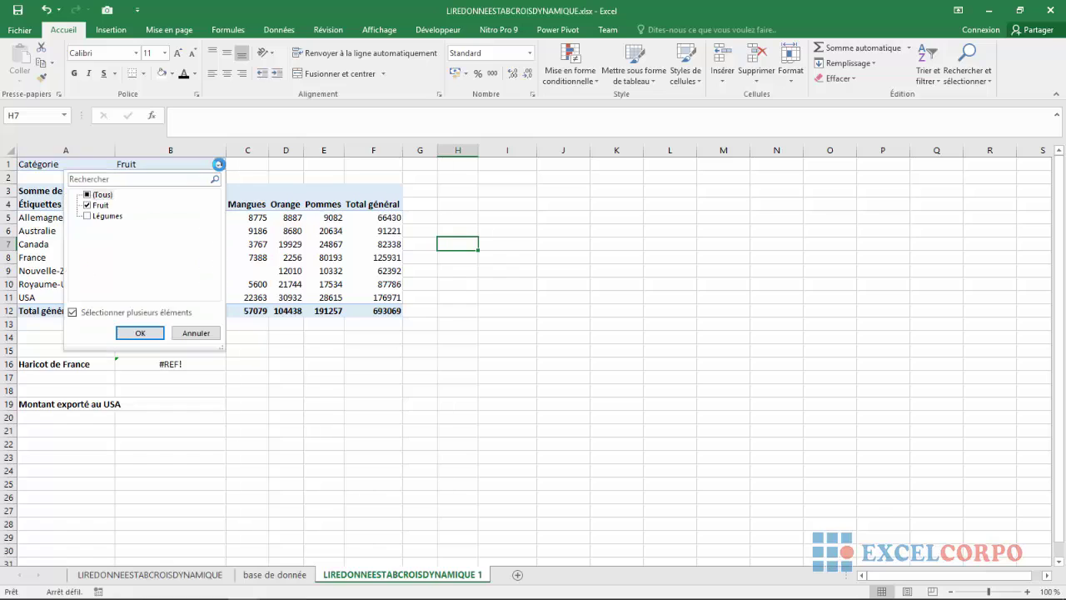
left_click(87, 217)
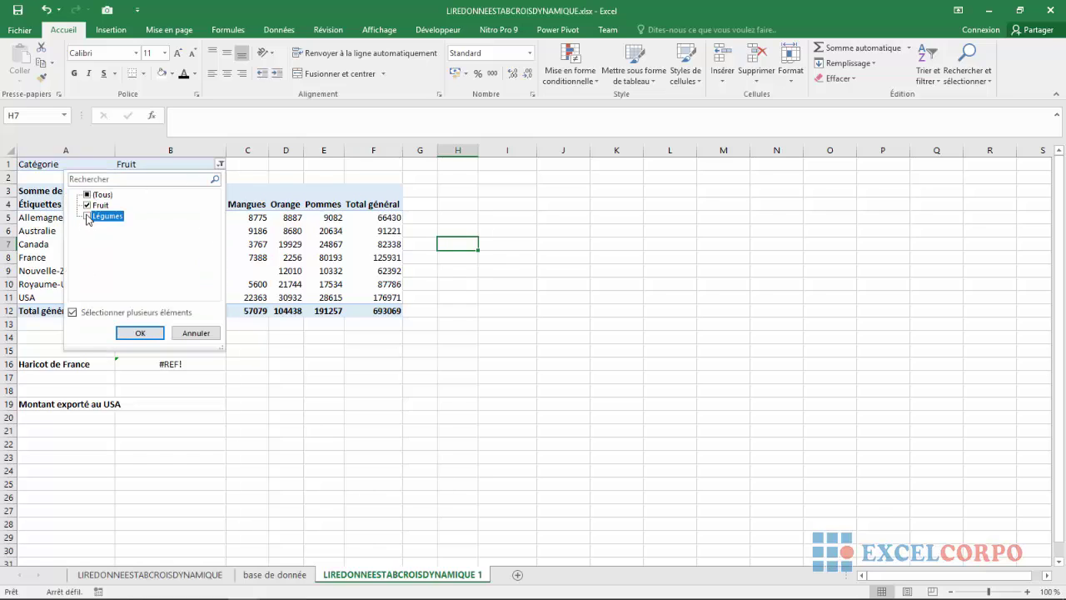
left_click(127, 335)
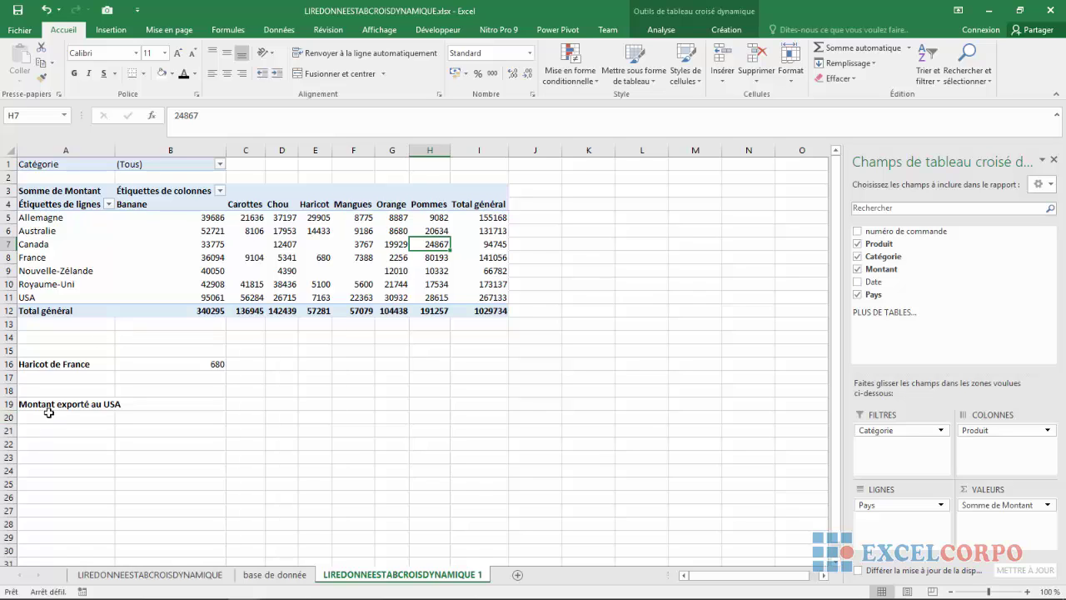
- Enter =LIREDONNEESTABCROISDYNAMIQUE("Montant";$A$3;"Pays";"USA") in B19 by referencing the USA grand total, and check the resulting formula
left_click(180, 405)
type("=")
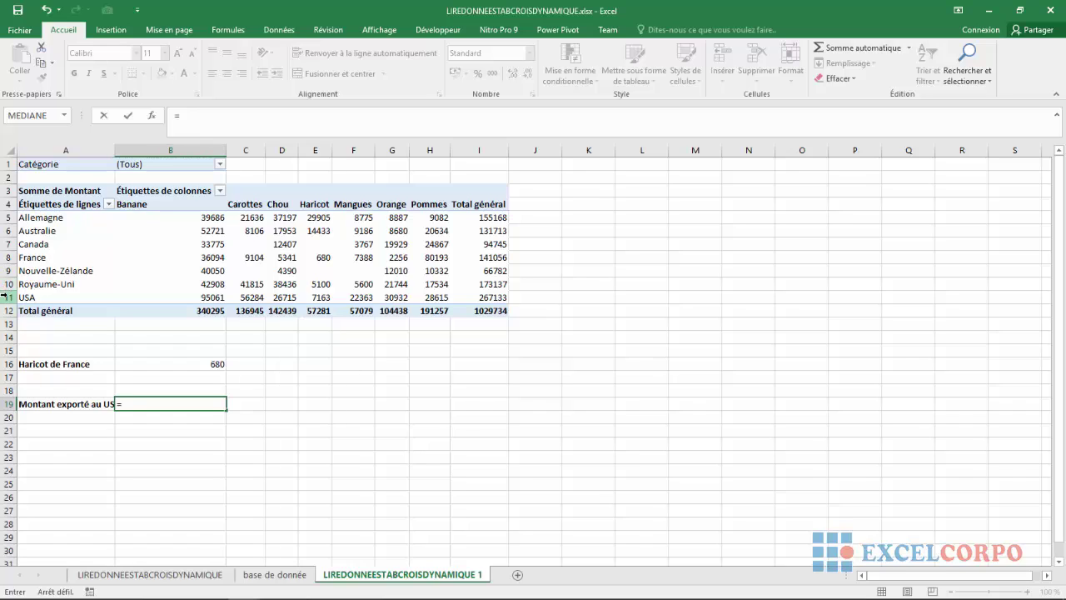
left_click(485, 297)
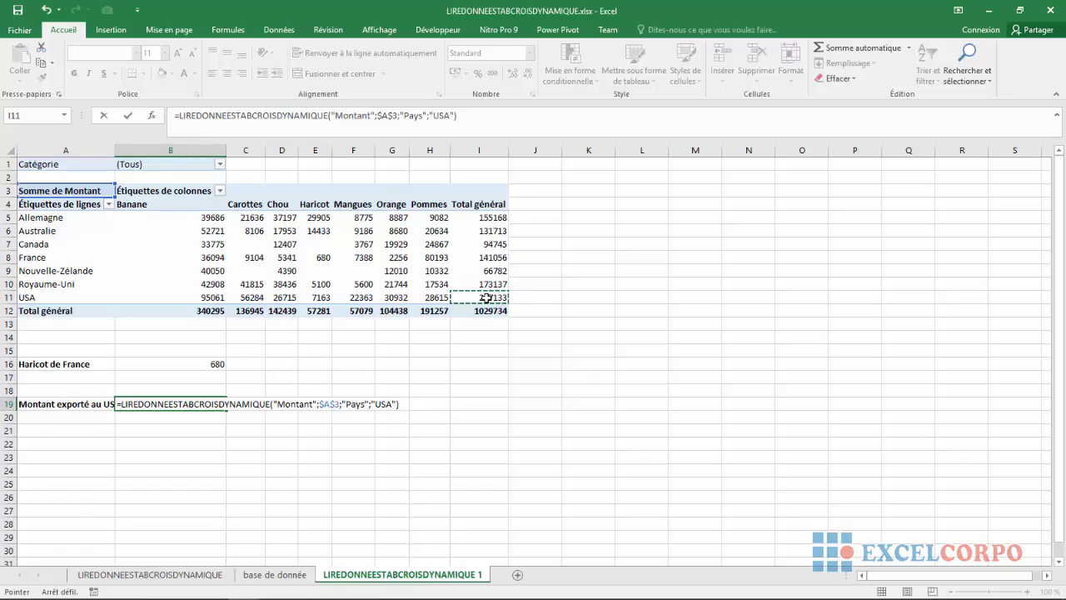
key("Return")
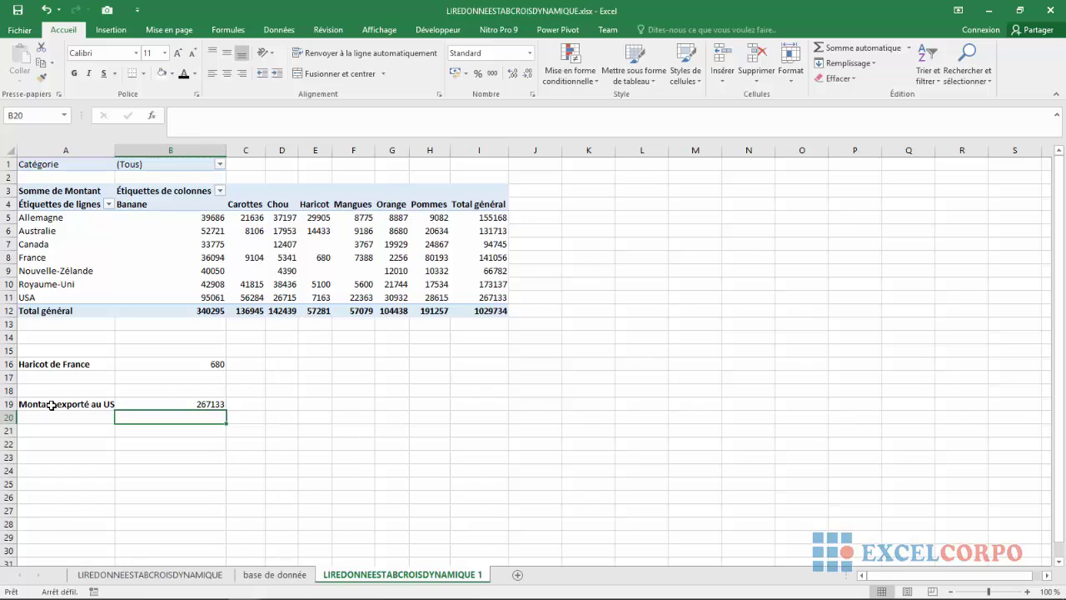
left_click(202, 404)
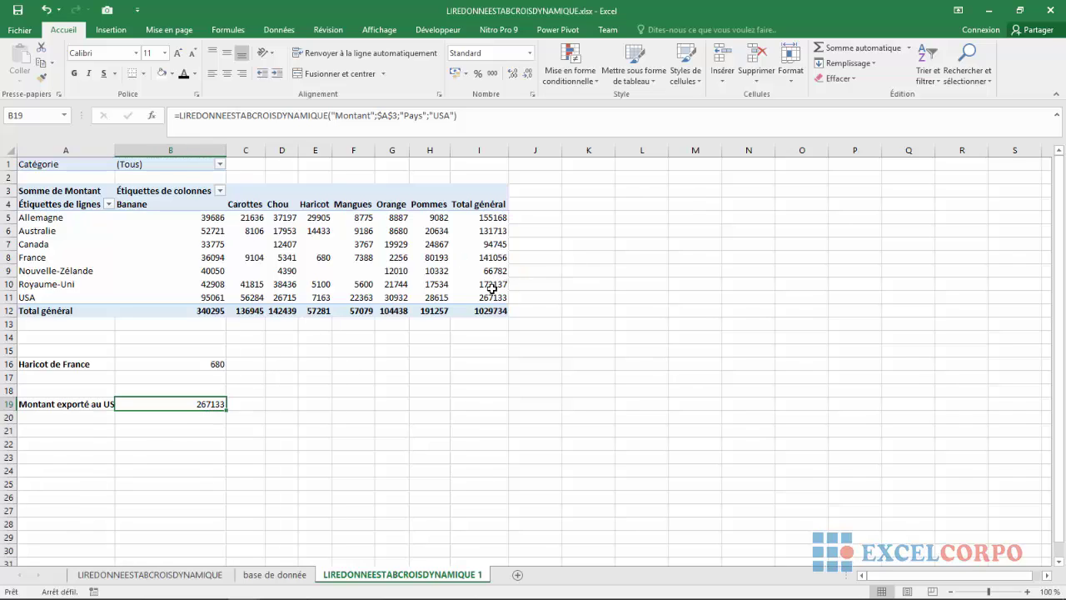
- Clear all categories in the pivot table's Catégorie filter and select only Fruit
mouse_move(492, 289)
left_click(220, 164)
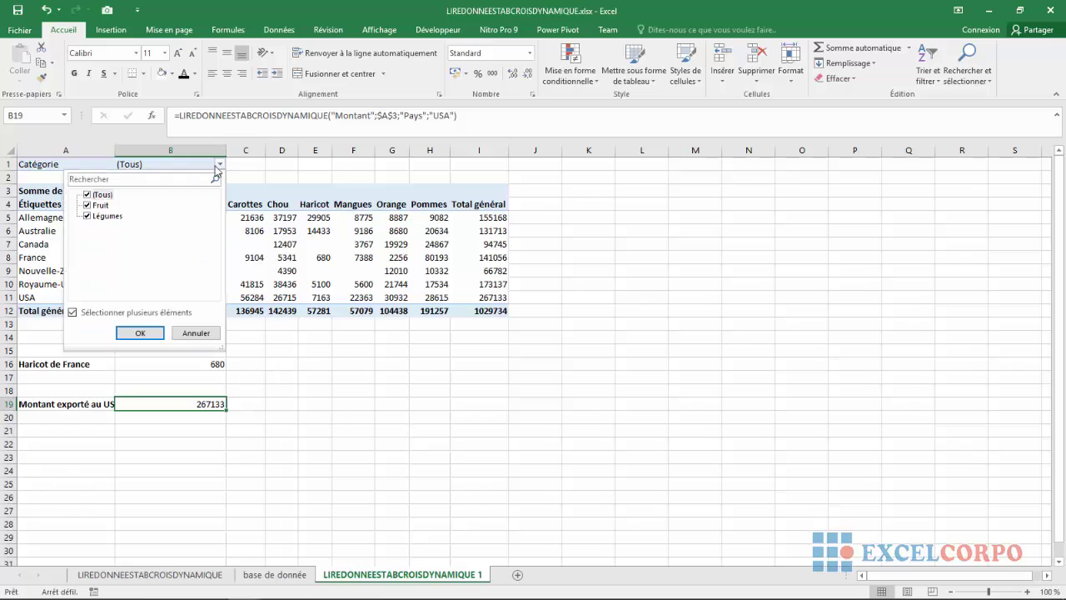
left_click(88, 195)
left_click(88, 205)
left_click(138, 333)
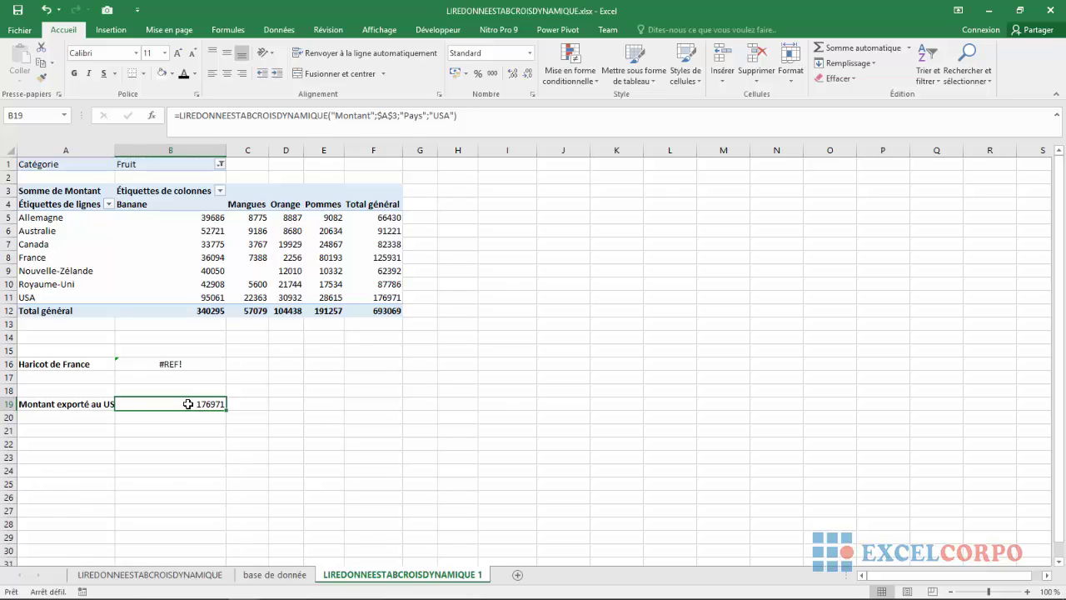
- Compare the USA grand total in the Fruit-filtered pivot table with the result in B19, then deselect the pivot table
left_click(392, 298)
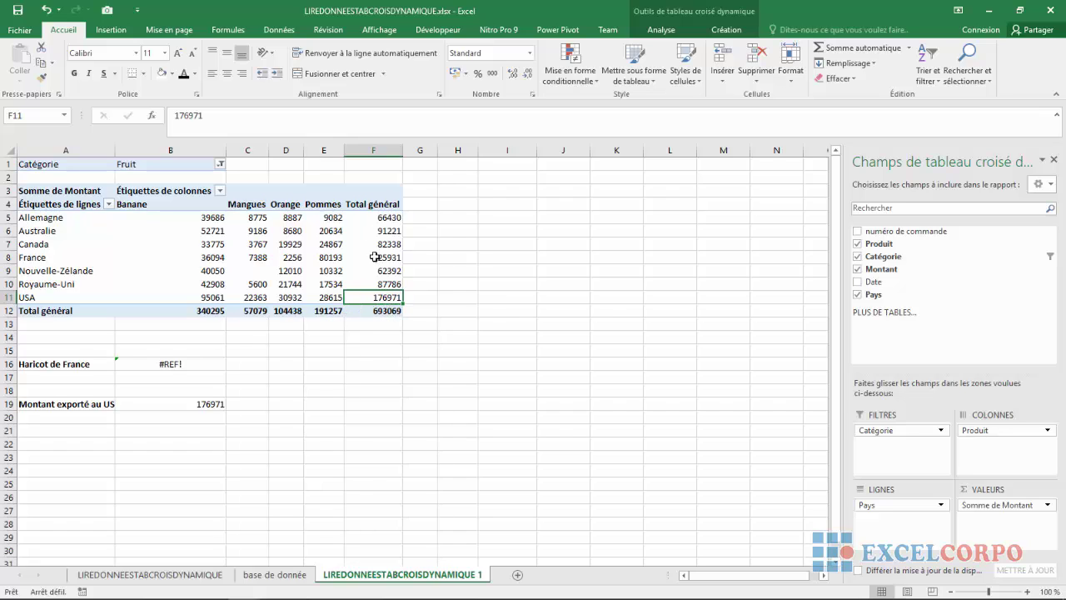
mouse_move(374, 257)
mouse_move(324, 314)
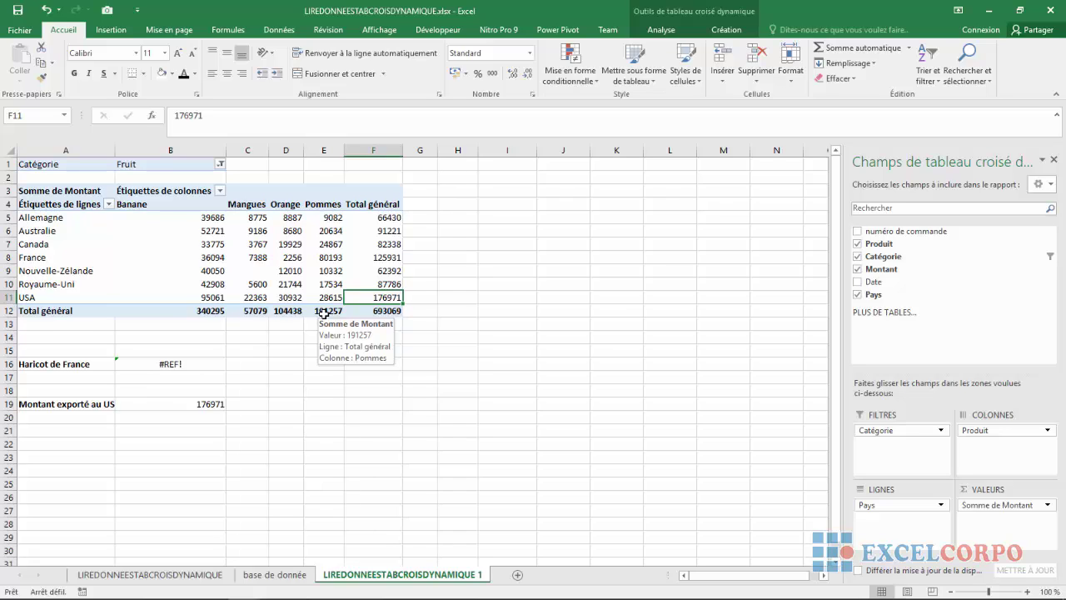
left_click(403, 378)
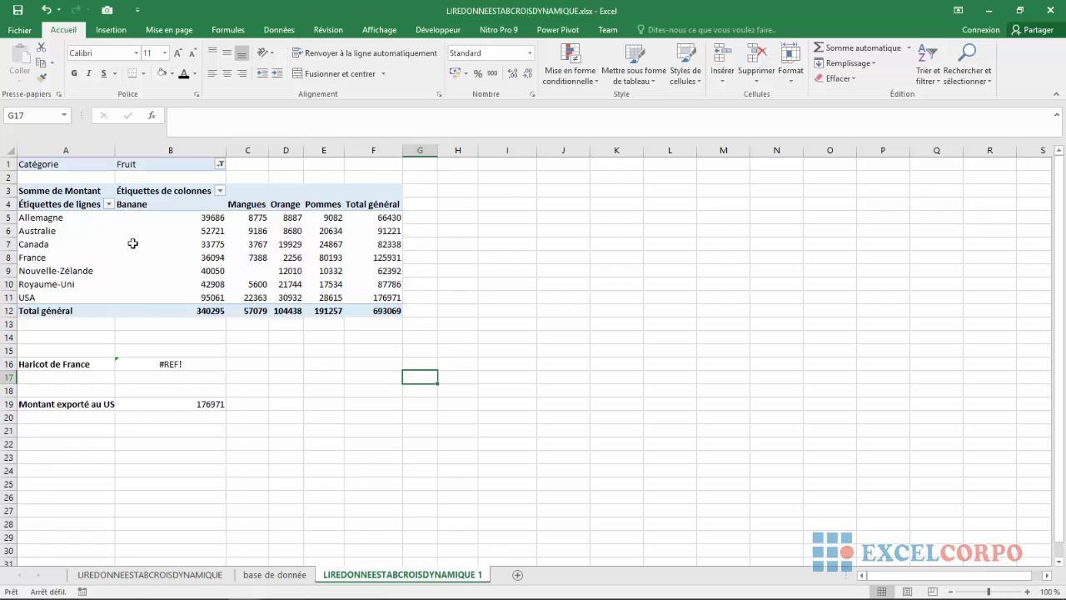
- Turn off the pivot table's Générer l'extraction de données croisées dynamiques option and turn it back on
left_click(47, 230)
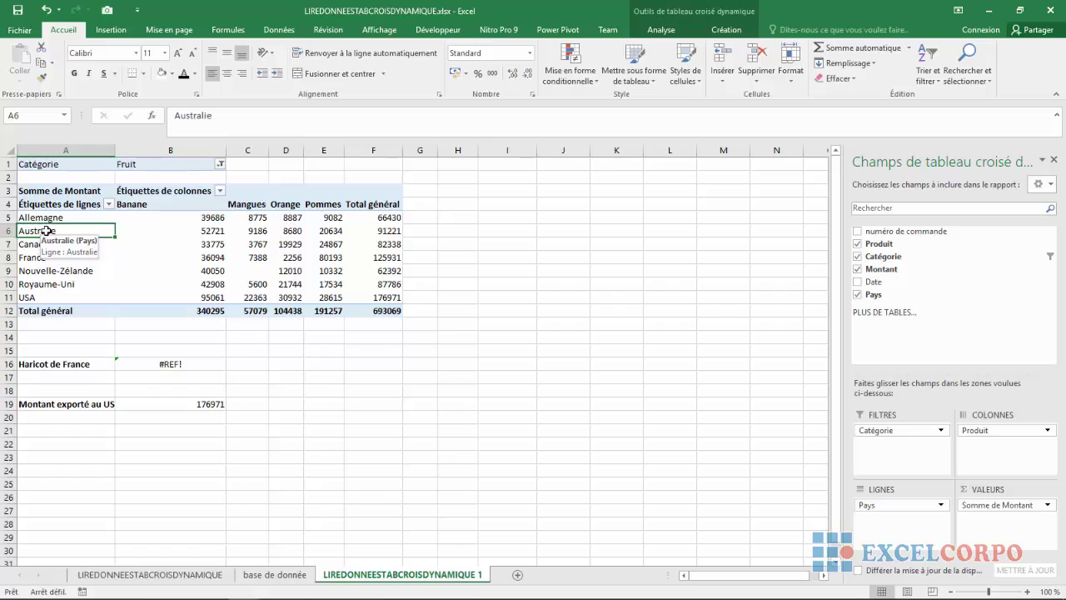
left_click(661, 30)
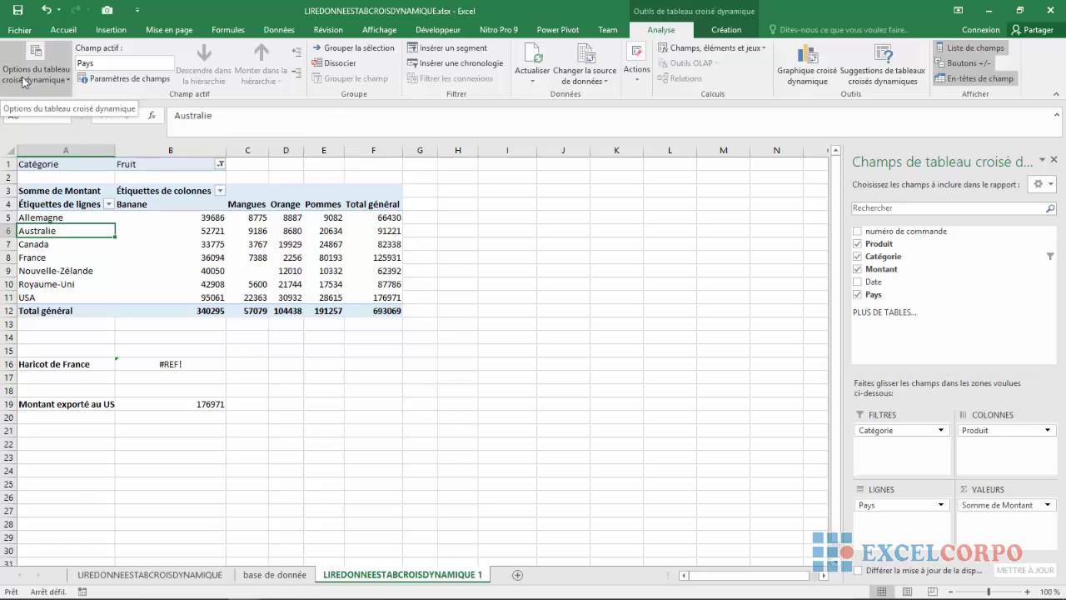
left_click(67, 79)
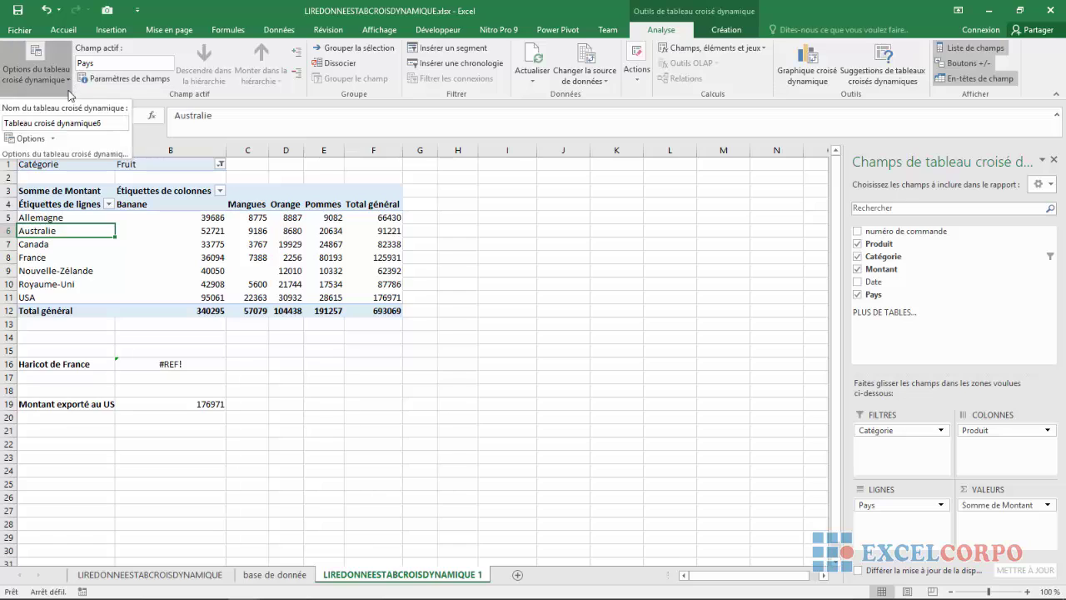
left_click(50, 139)
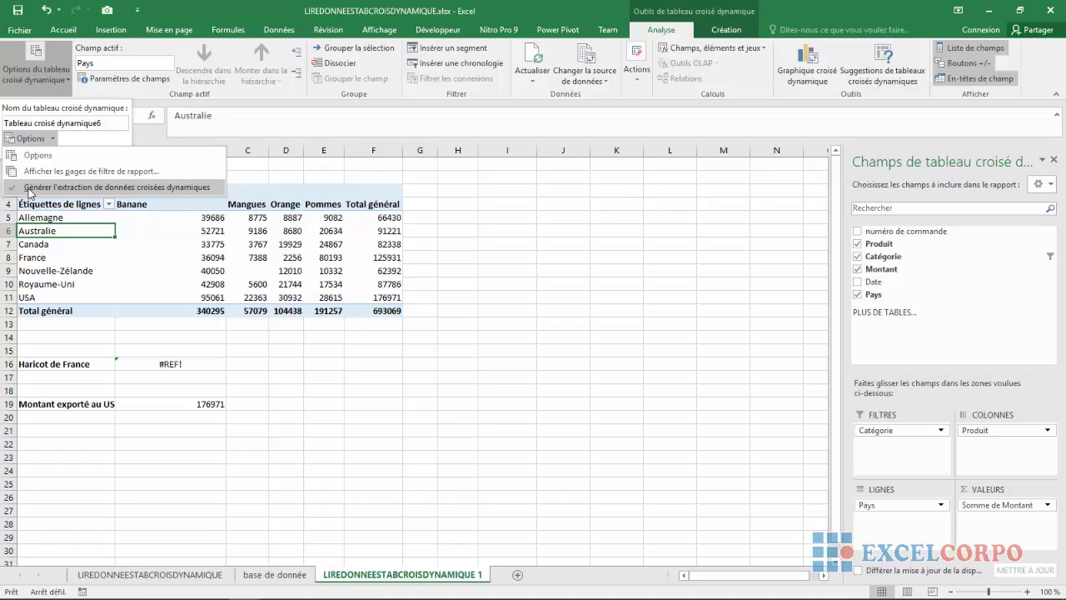
left_click(29, 190)
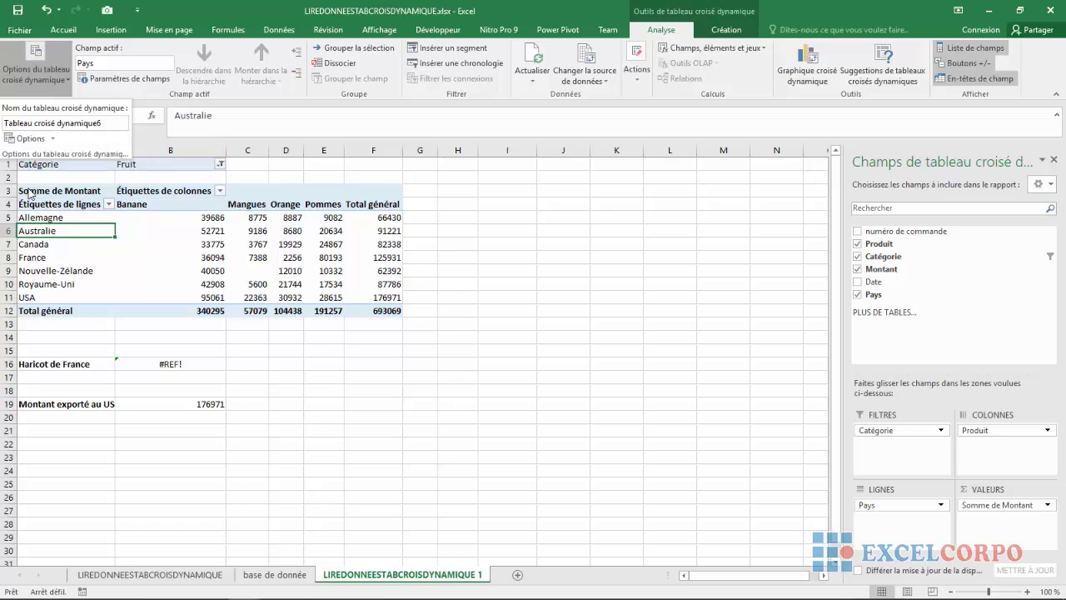
left_click(52, 139)
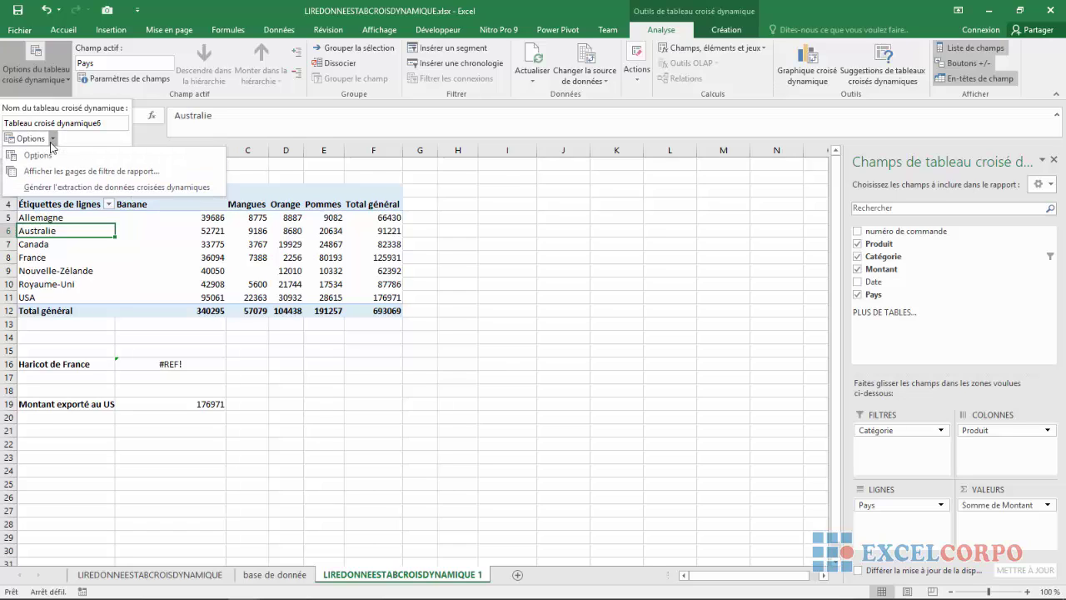
left_click(27, 191)
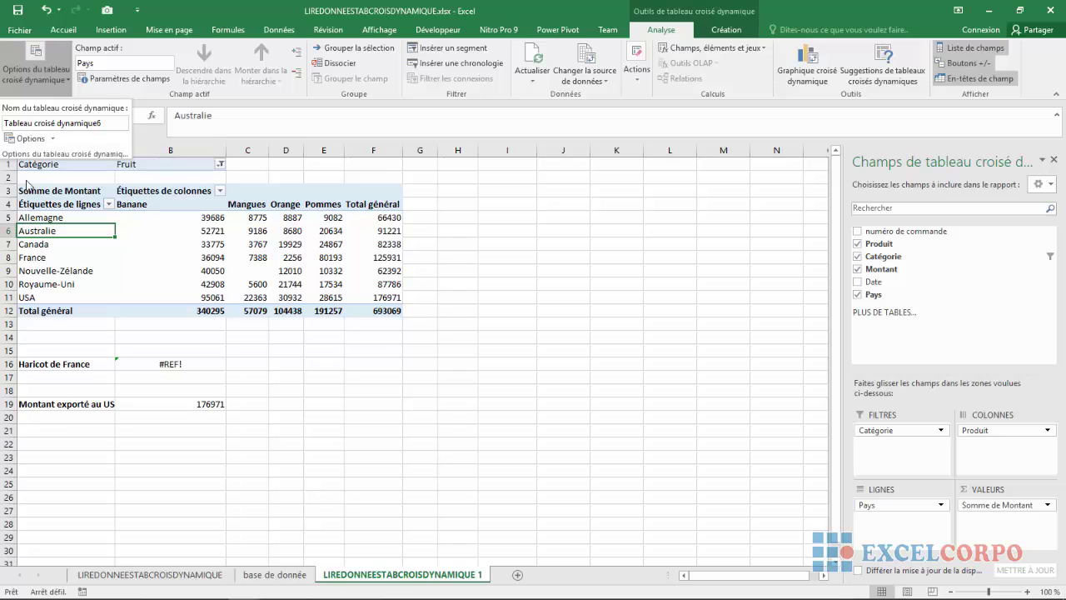
- Disable Générer l'extraction de données croisées dynamiques once more, re-enable it, and check the option's state
left_click(53, 139)
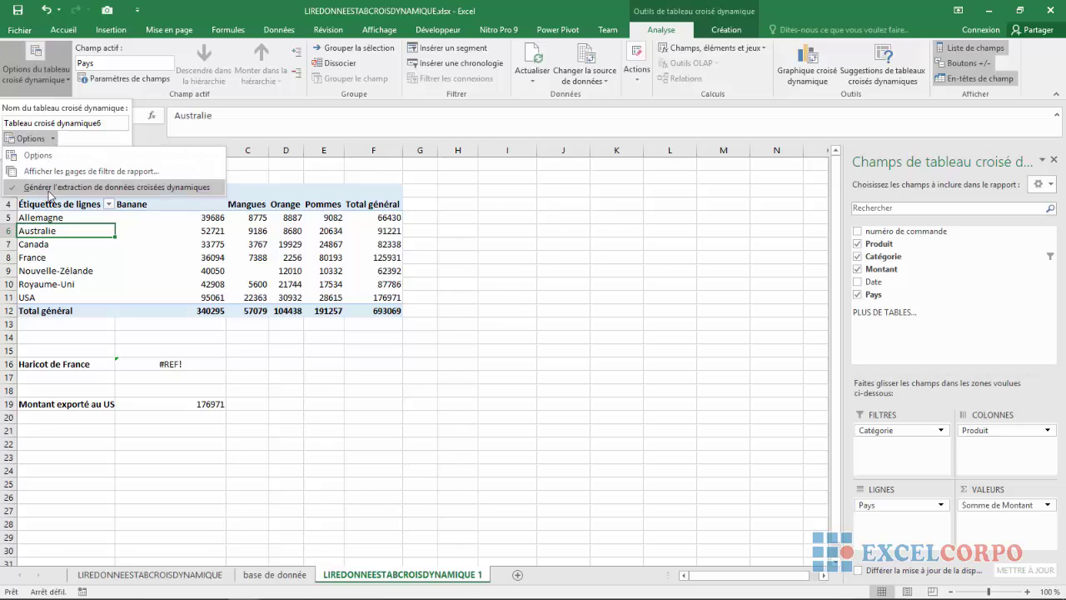
left_click(92, 192)
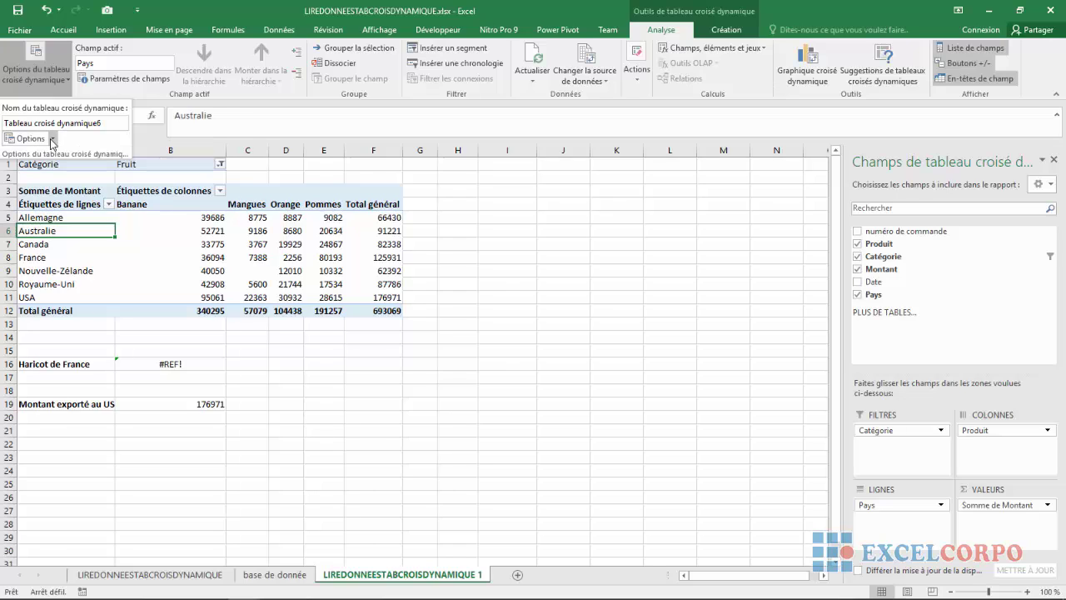
left_click(52, 142)
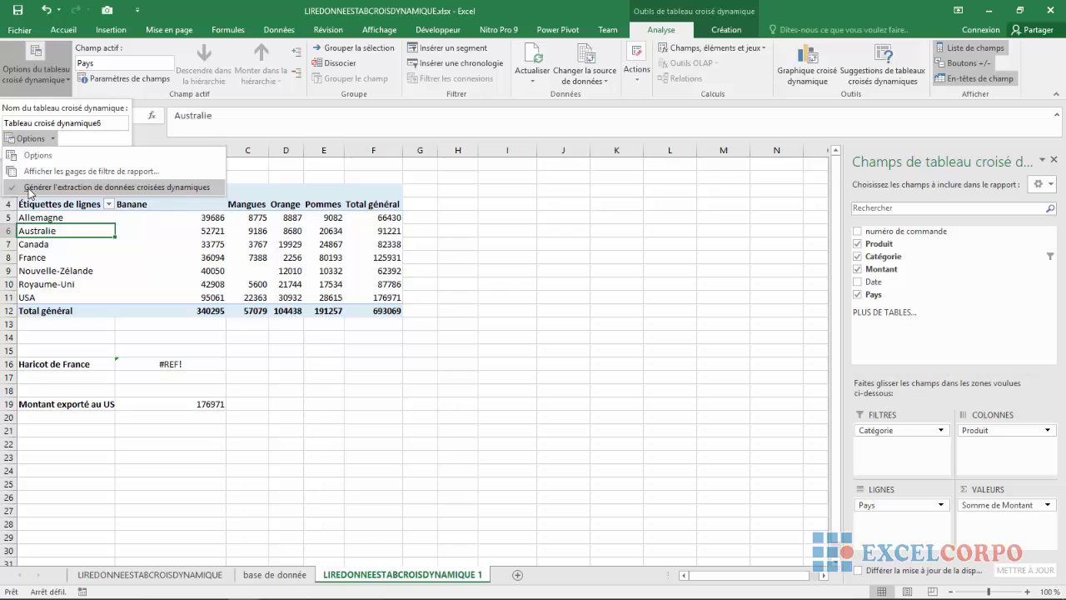
left_click(30, 187)
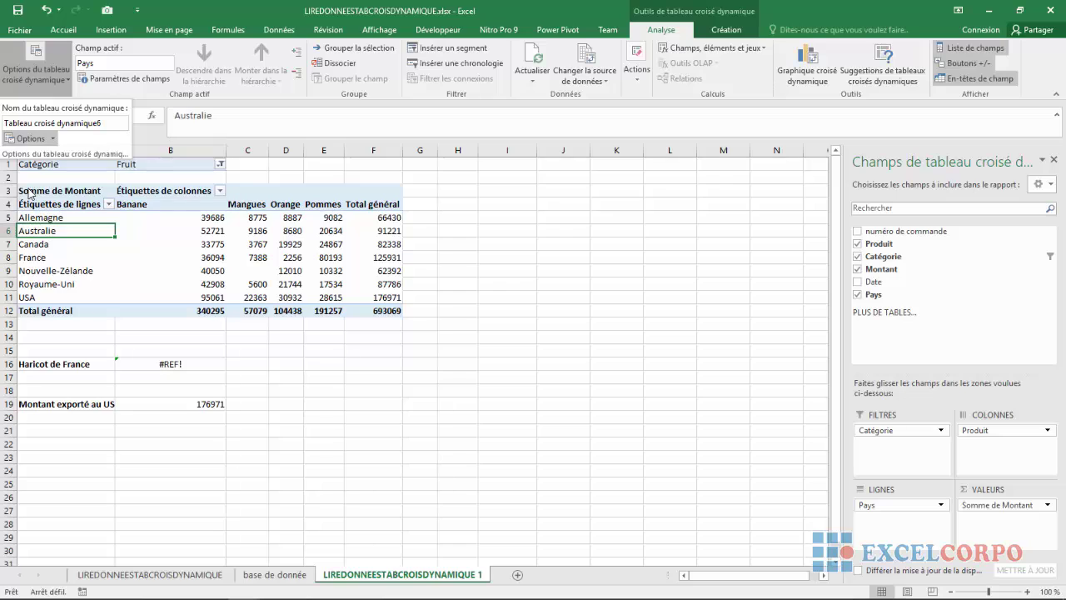
left_click(52, 138)
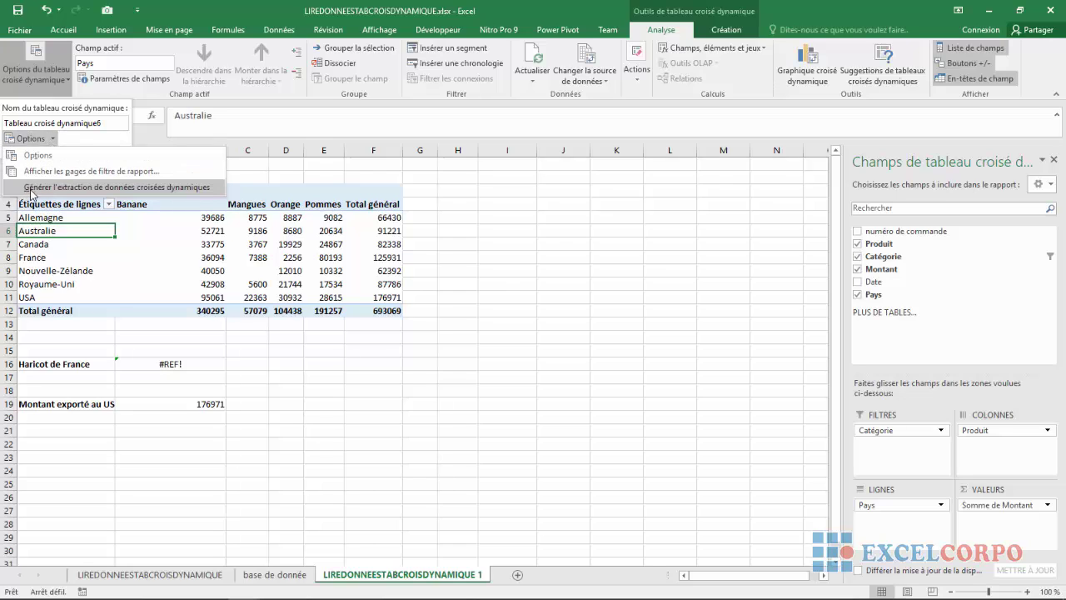
left_click(28, 189)
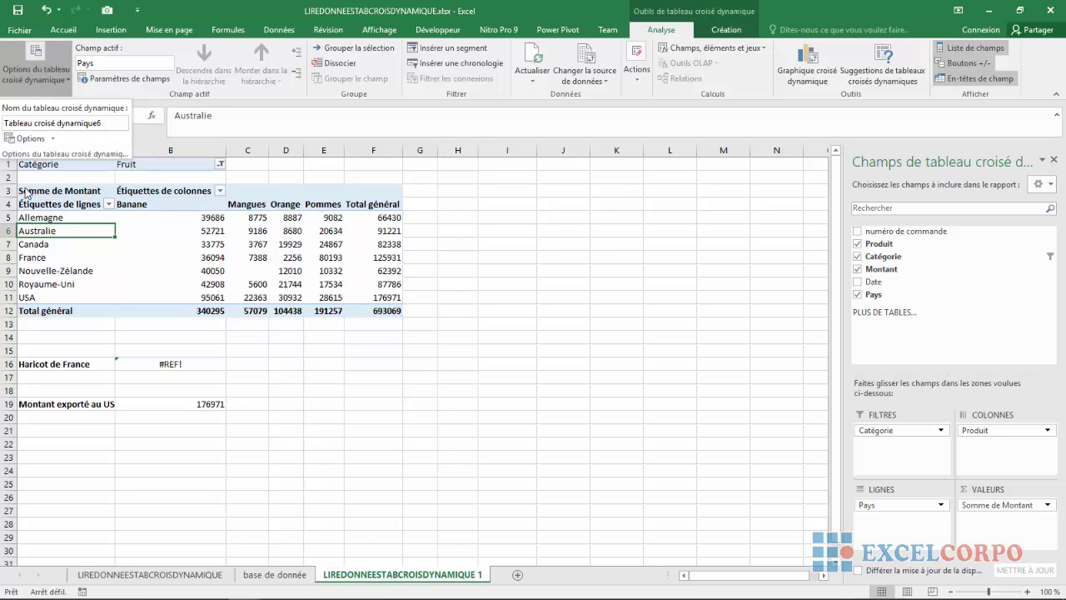
left_click(53, 139)
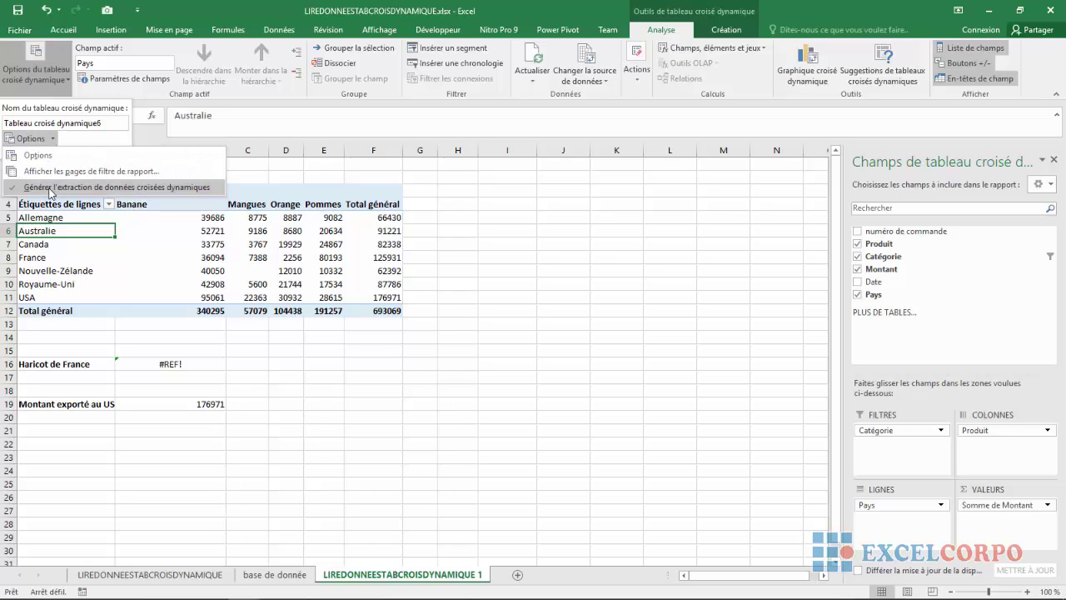